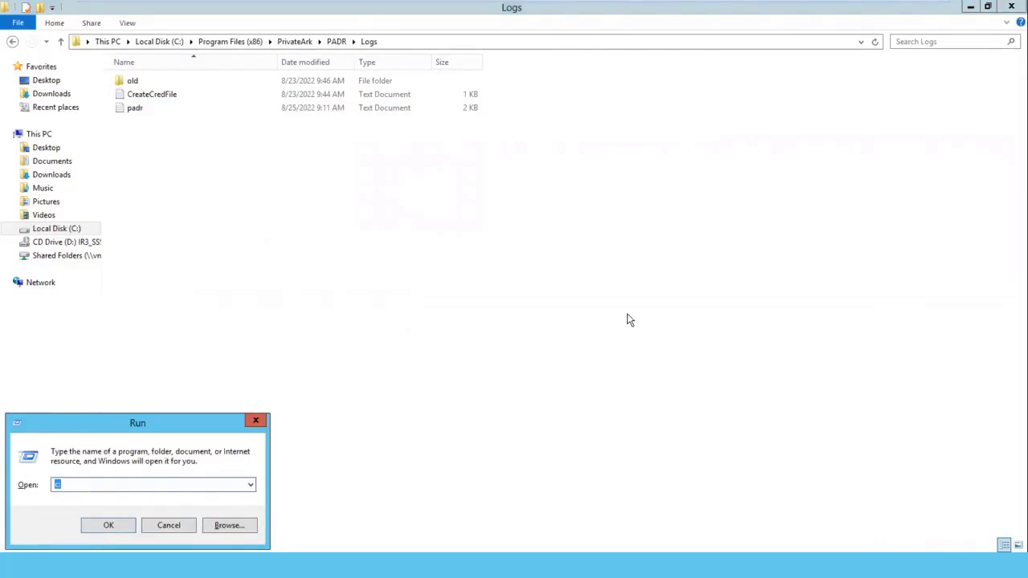
Step: Open the Windows Firewall settings by running firewall.cpl
text(fire)
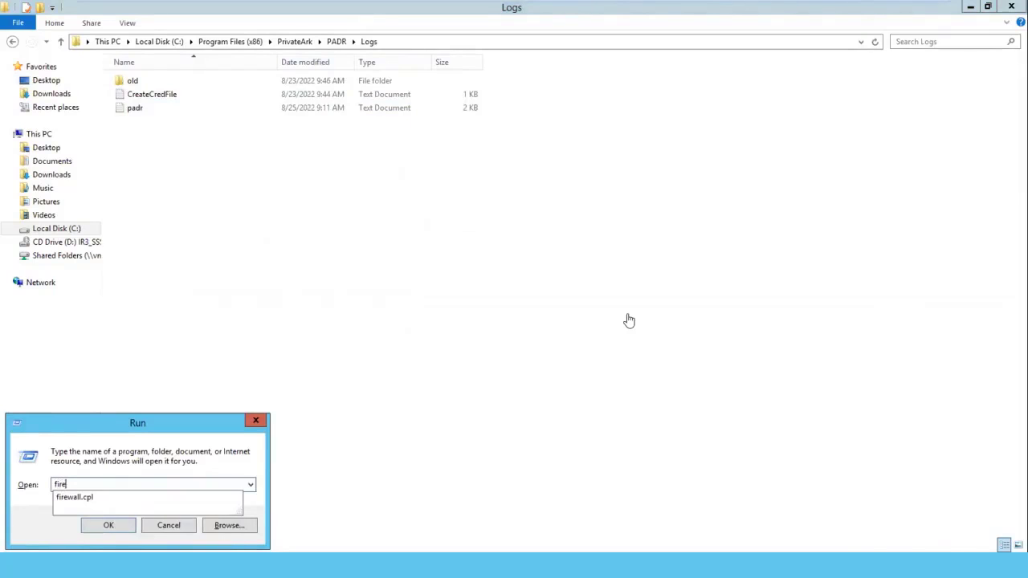
key(Down)
key(Return)
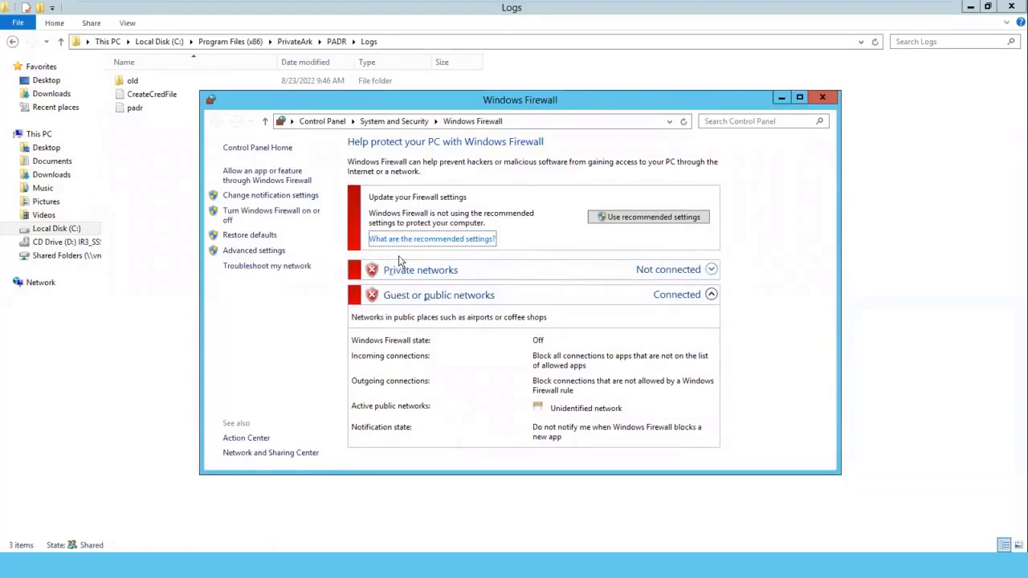
click(279, 211)
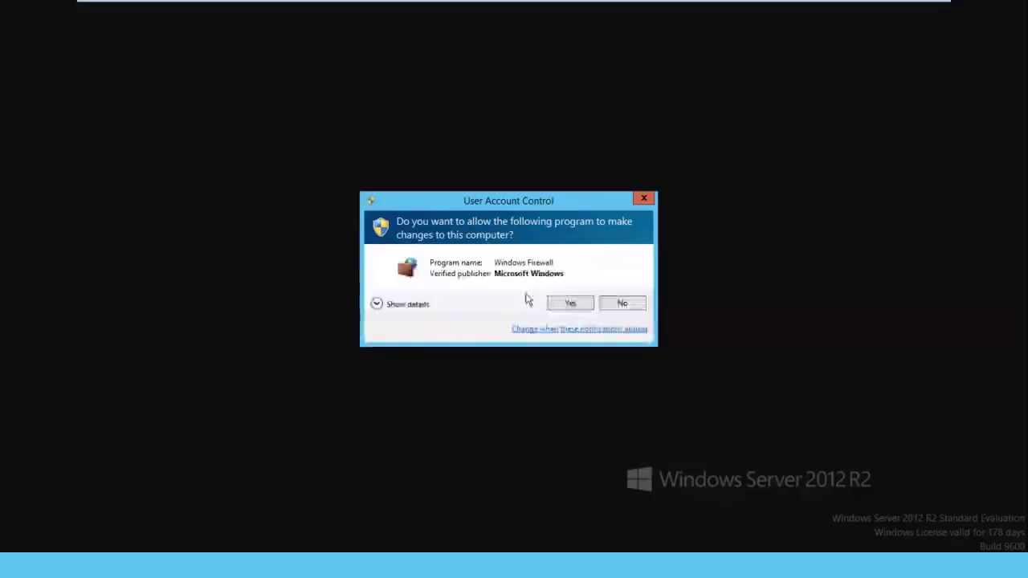
click(569, 302)
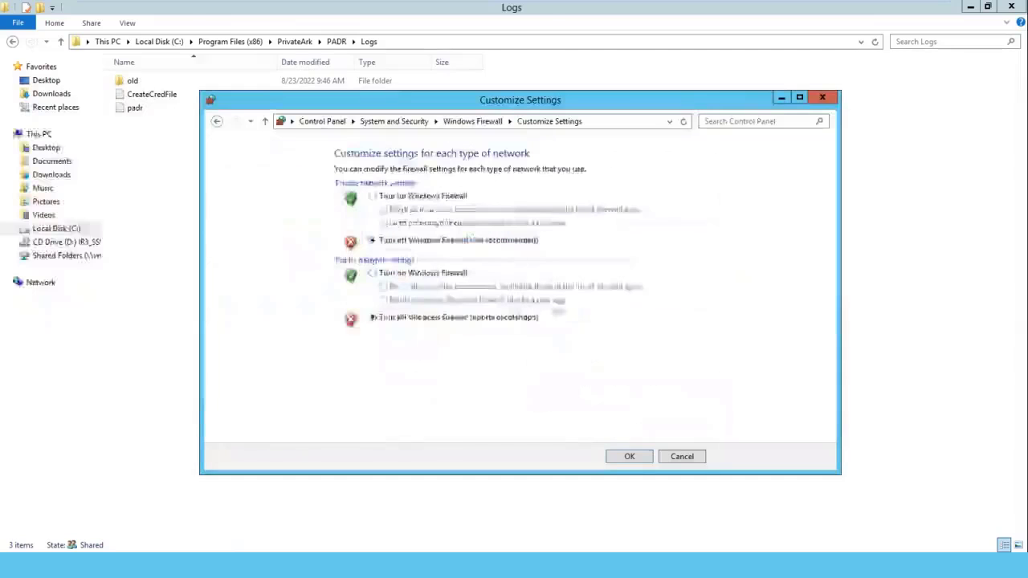
click(372, 275)
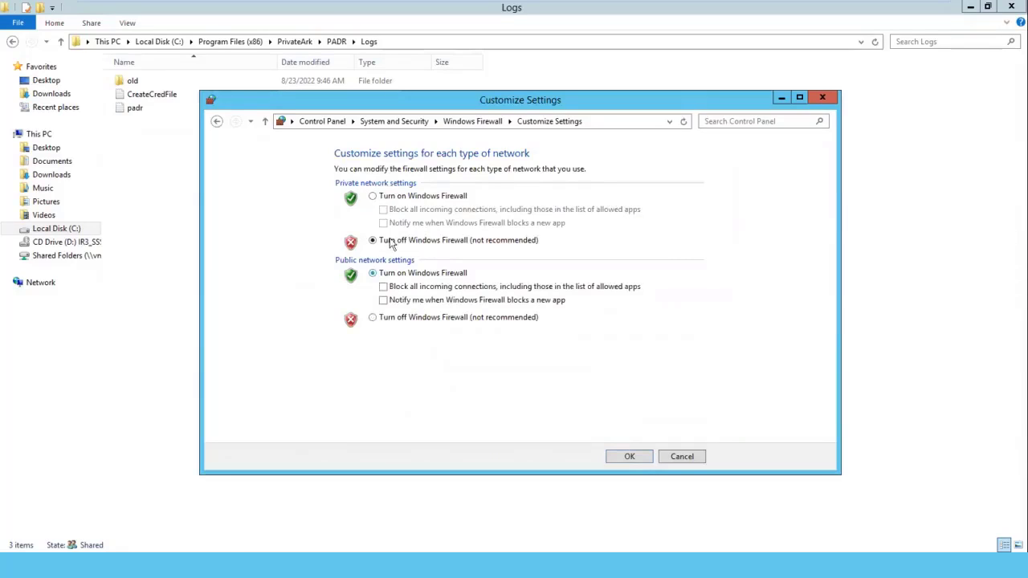
click(374, 197)
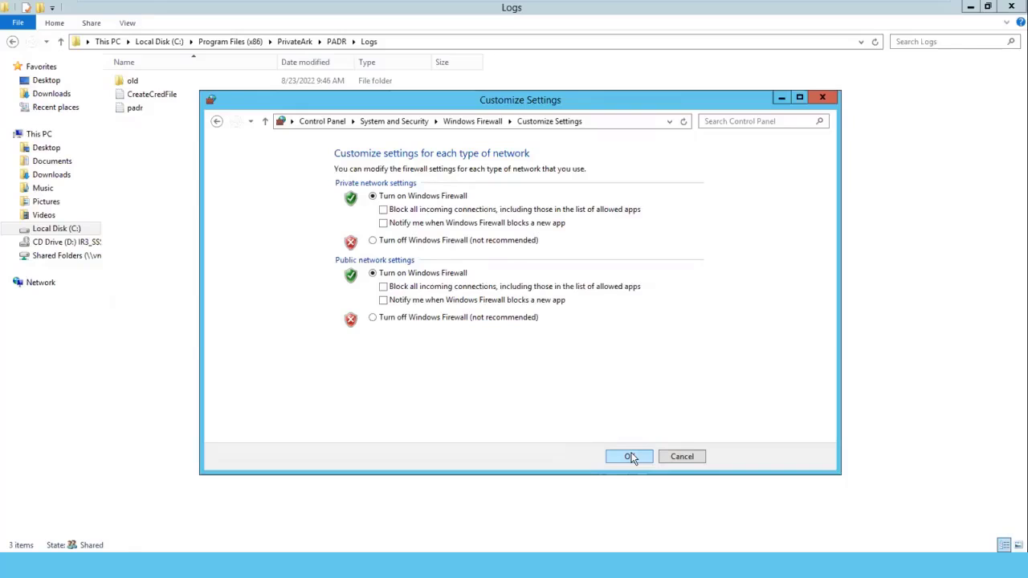
click(672, 459)
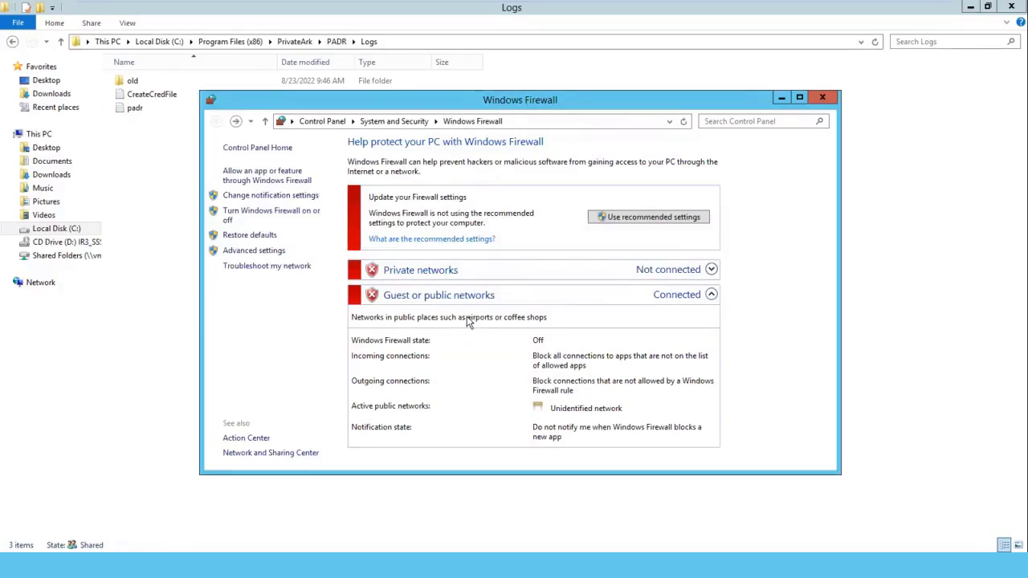
Step: Review the inbound, outbound and connection security rules in the firewall's advanced settings, then minimize that window
click(254, 252)
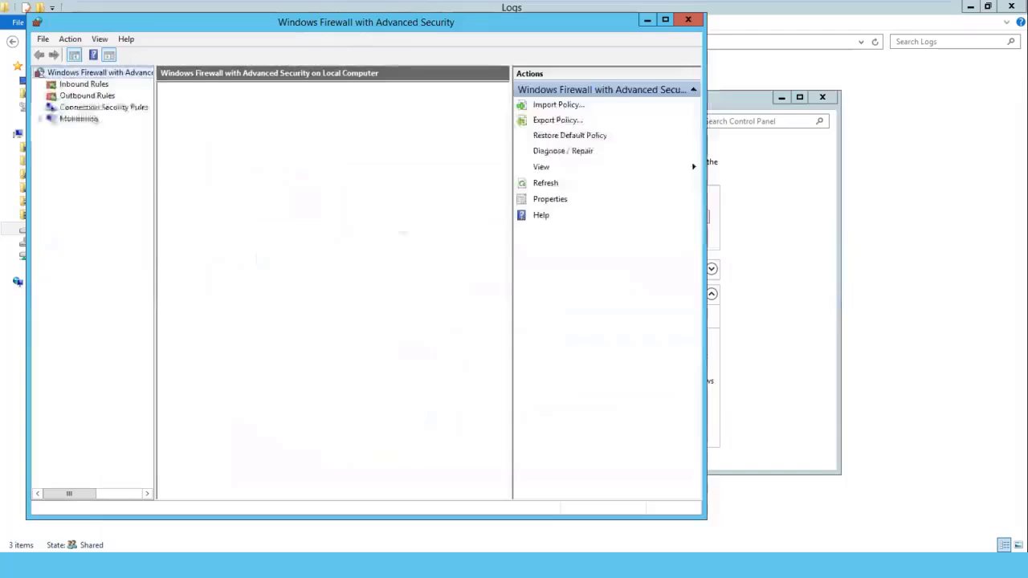
click(84, 84)
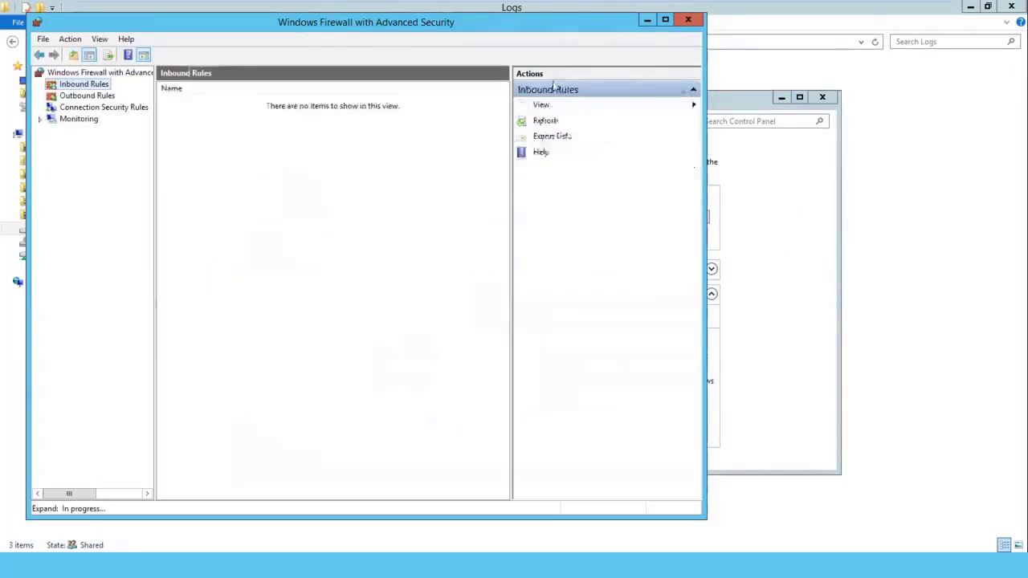
click(665, 19)
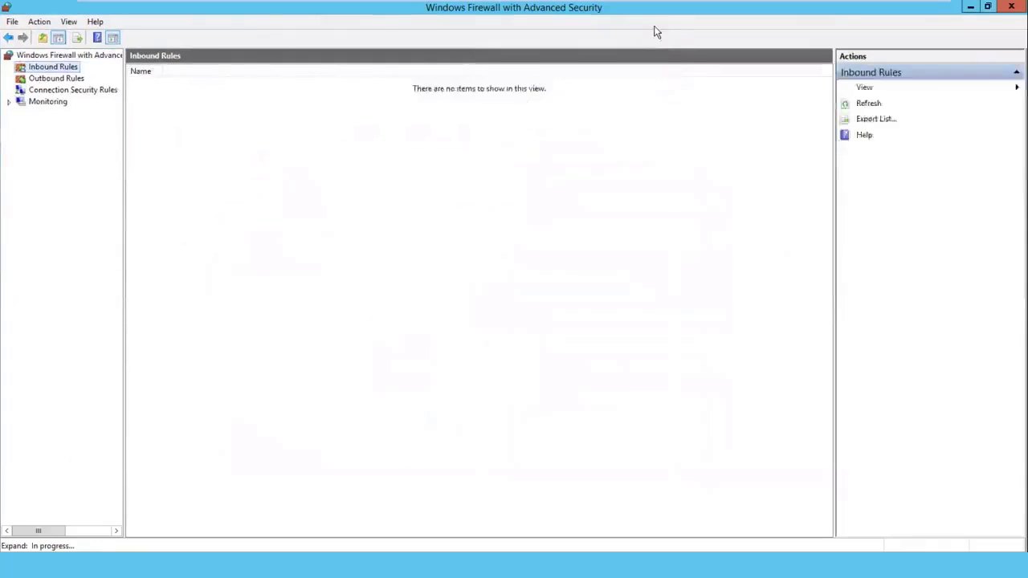
click(52, 80)
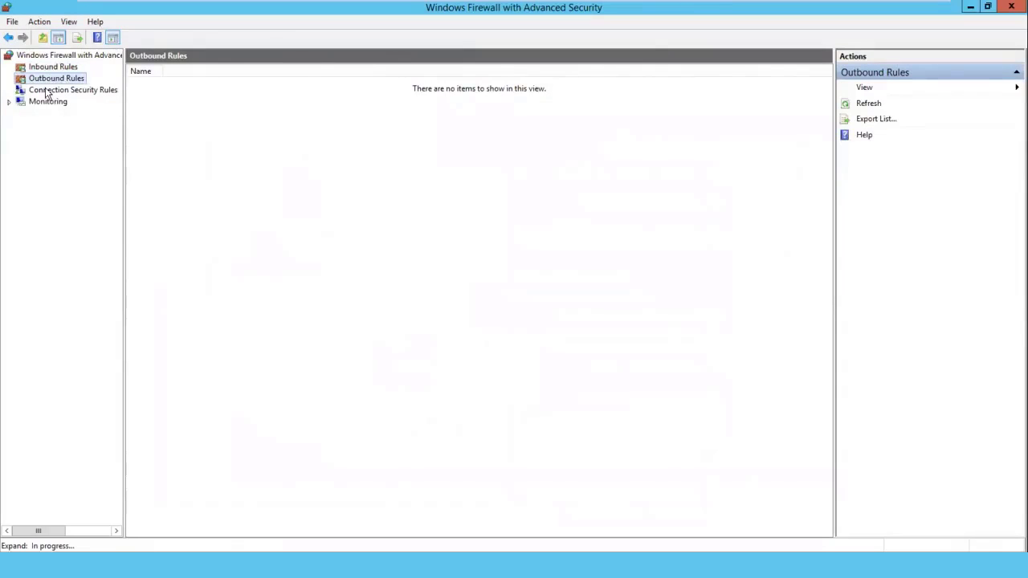
click(47, 93)
click(54, 79)
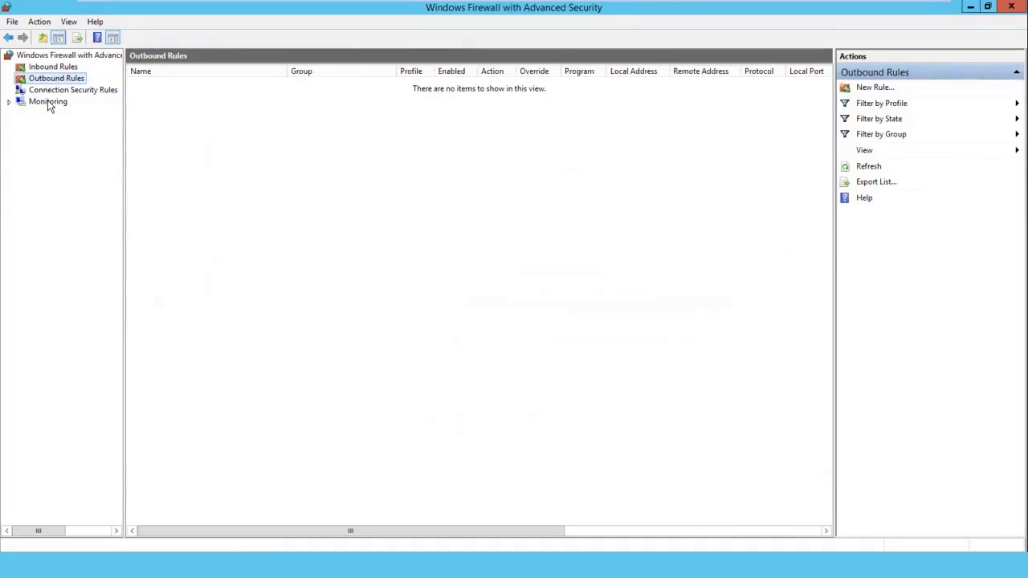
click(971, 8)
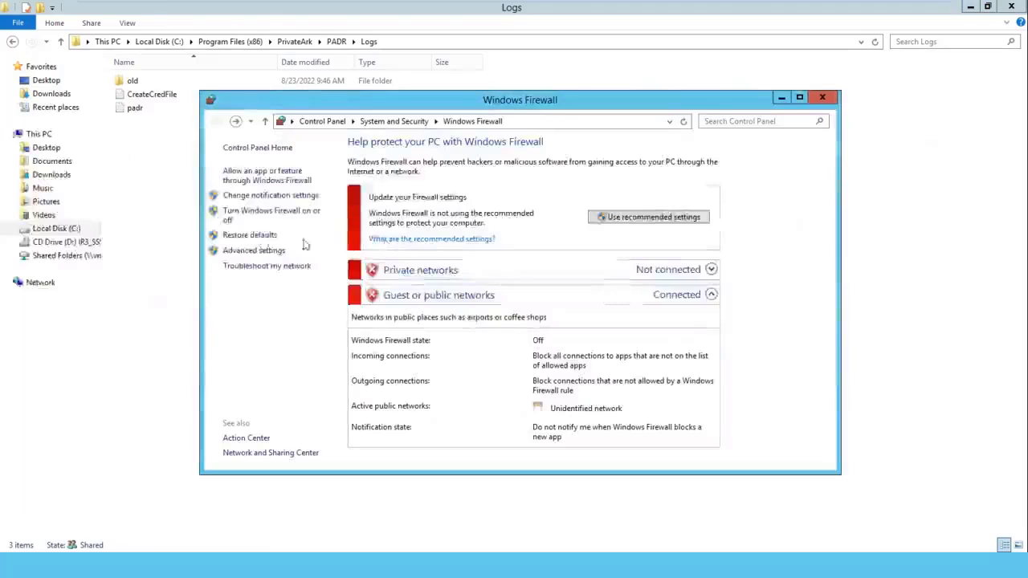
Step: Turn on Windows Firewall for both private and public networks and apply the settings
click(251, 221)
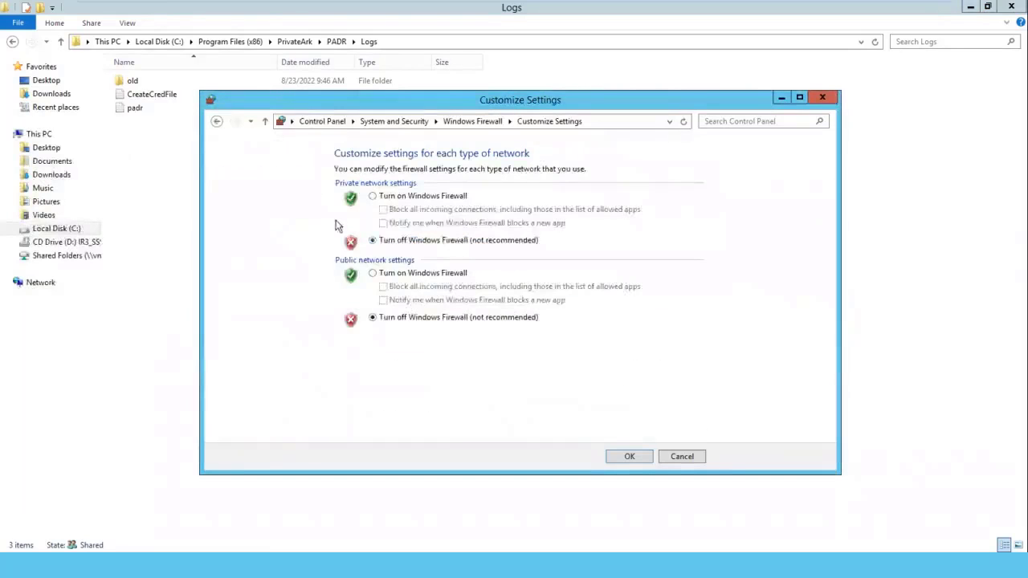
click(373, 196)
click(372, 273)
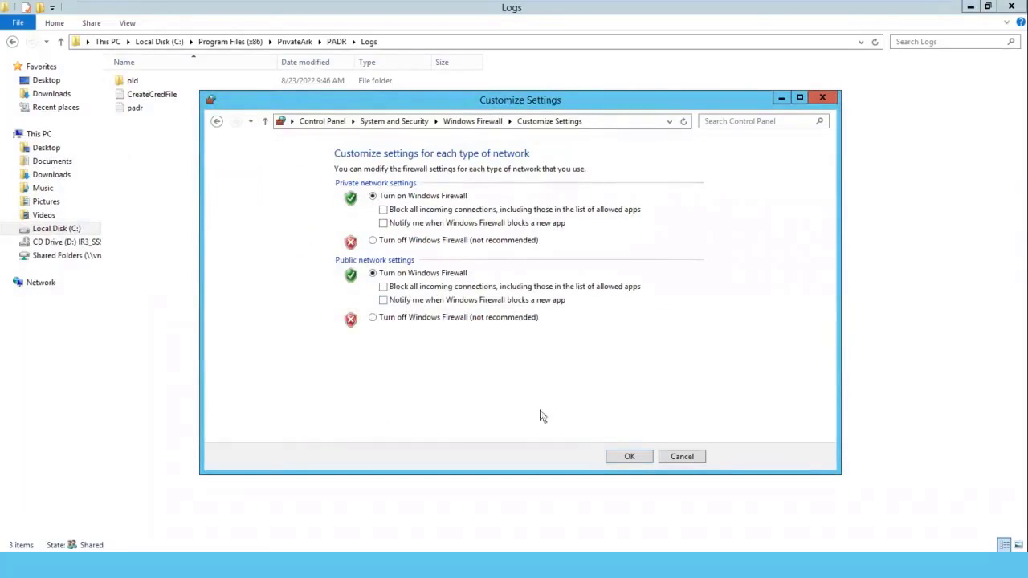
click(627, 456)
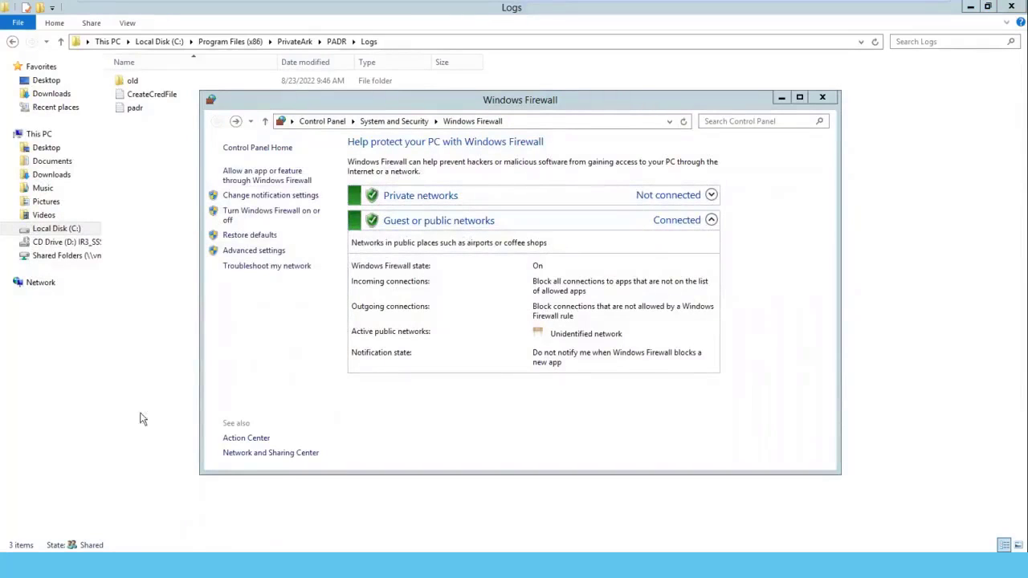
Step: Examine the advanced firewall settings again: inbound, outbound and connection security rules, plus monitoring with its firewall and security associations entries
click(263, 251)
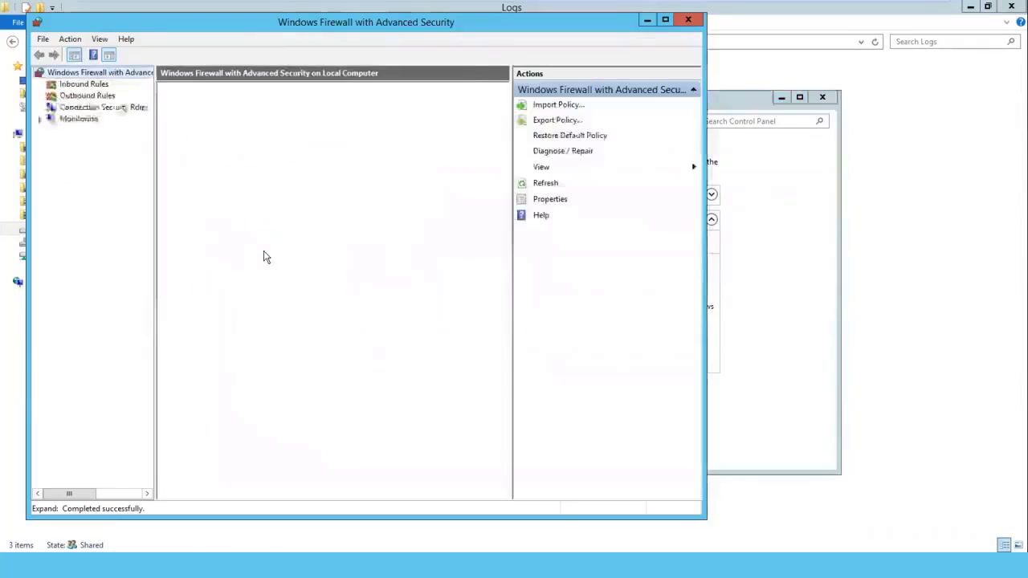
click(665, 20)
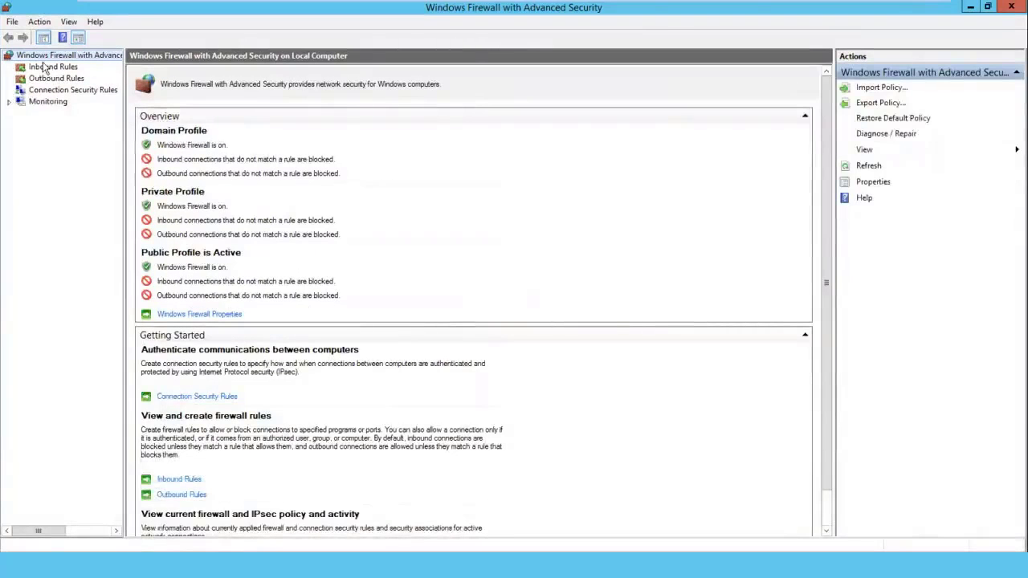
click(45, 69)
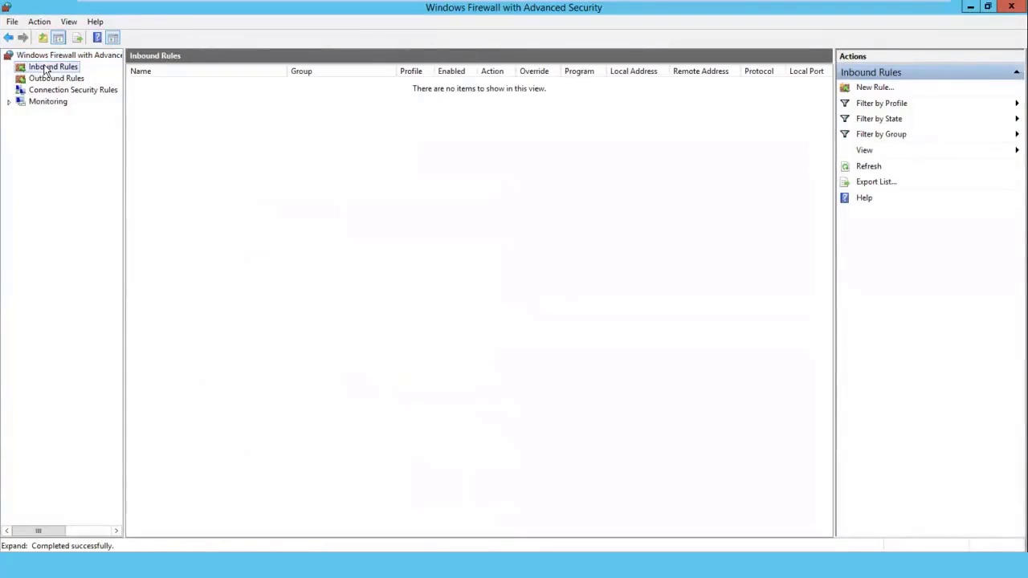
click(36, 80)
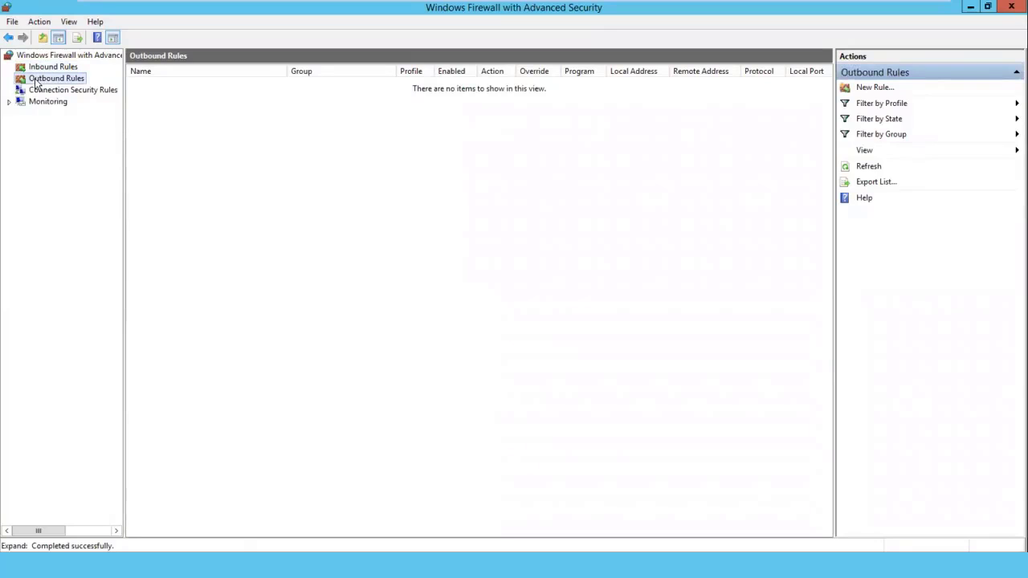
click(38, 91)
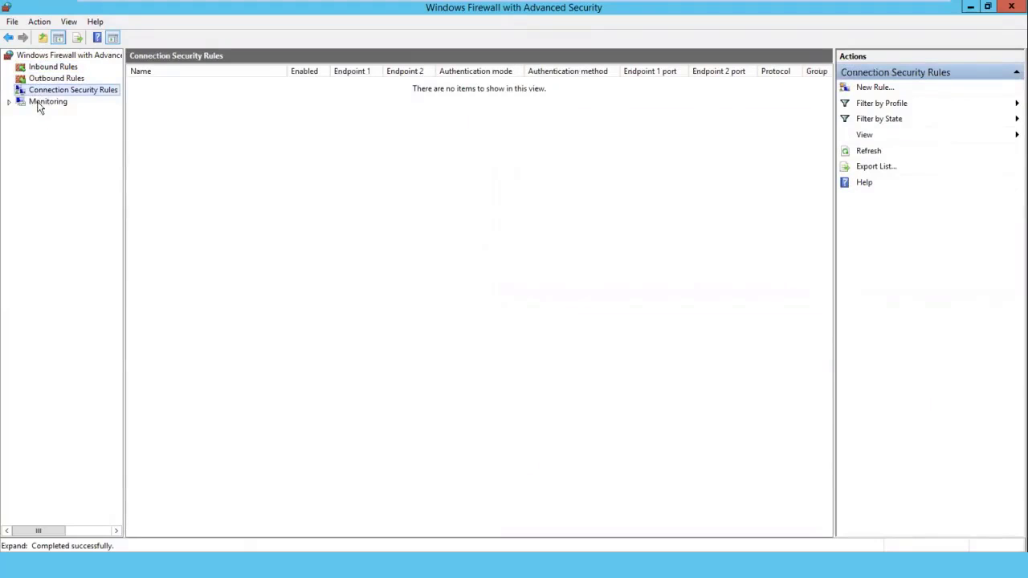
click(41, 103)
click(8, 102)
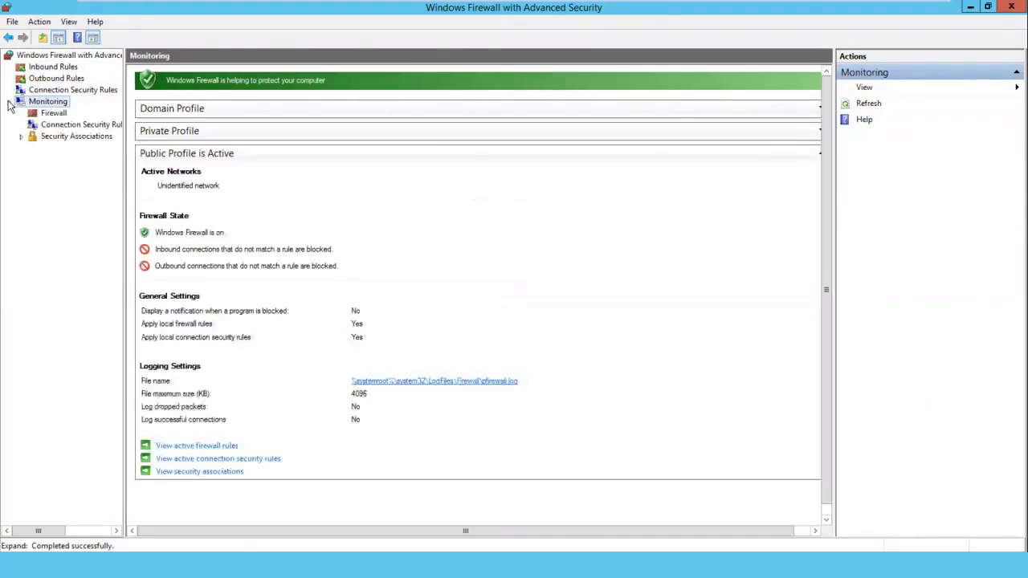
click(44, 114)
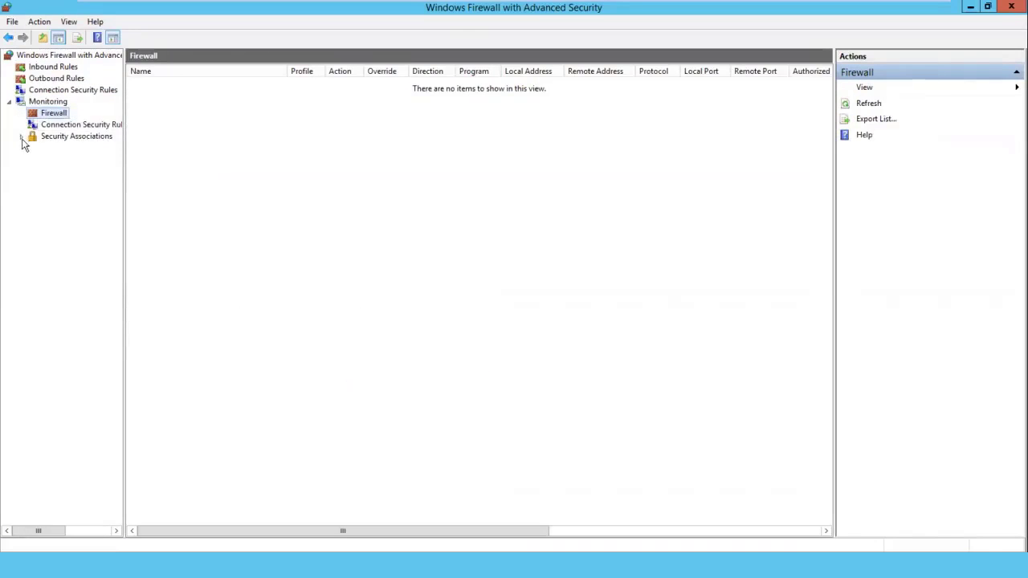
click(22, 137)
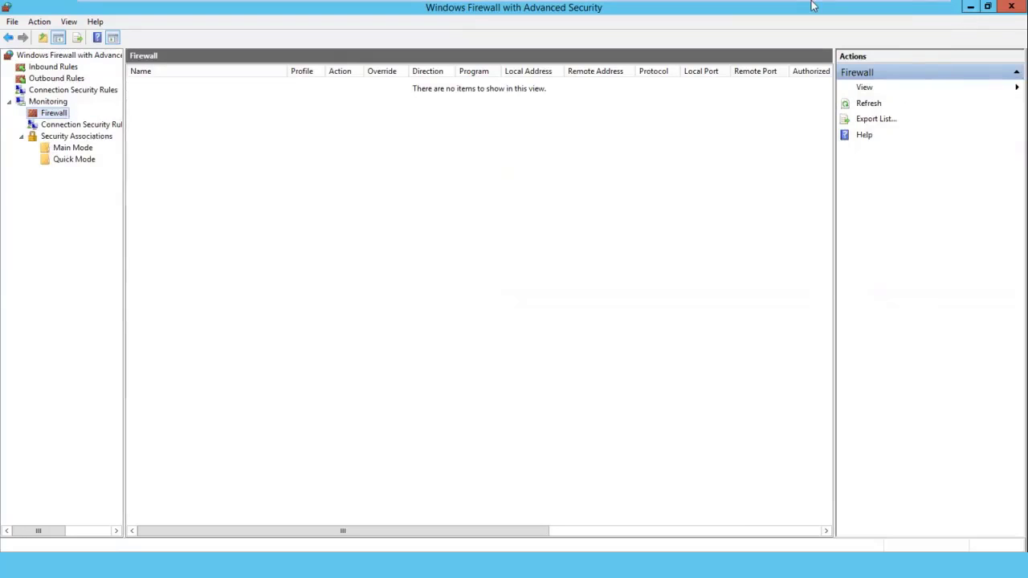
Step: Switch to the machine running Server Central Administration and open its Windows Firewall settings with firewall.cpl
mouse_move(814, 2)
click(580, 11)
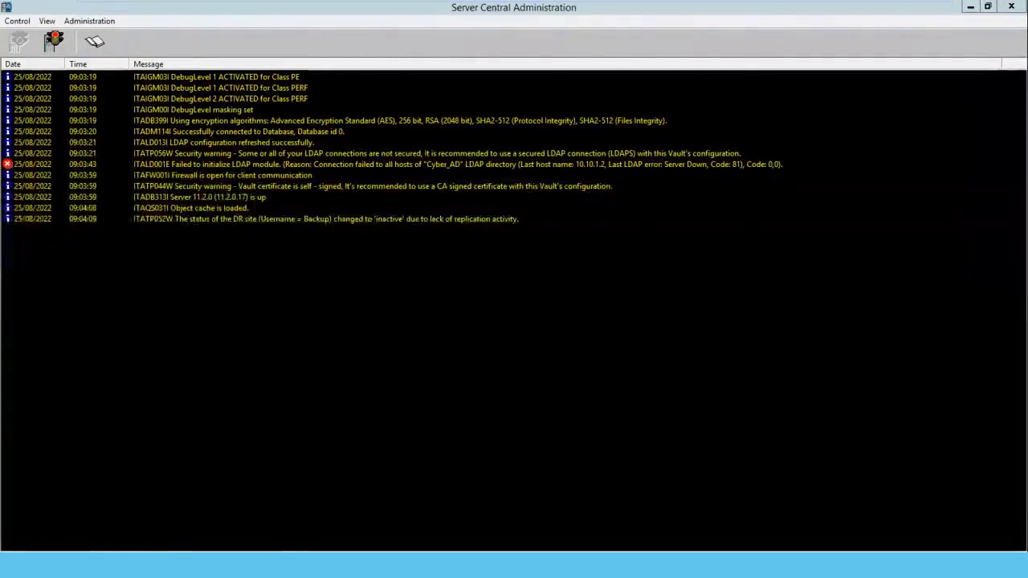
key(super+r)
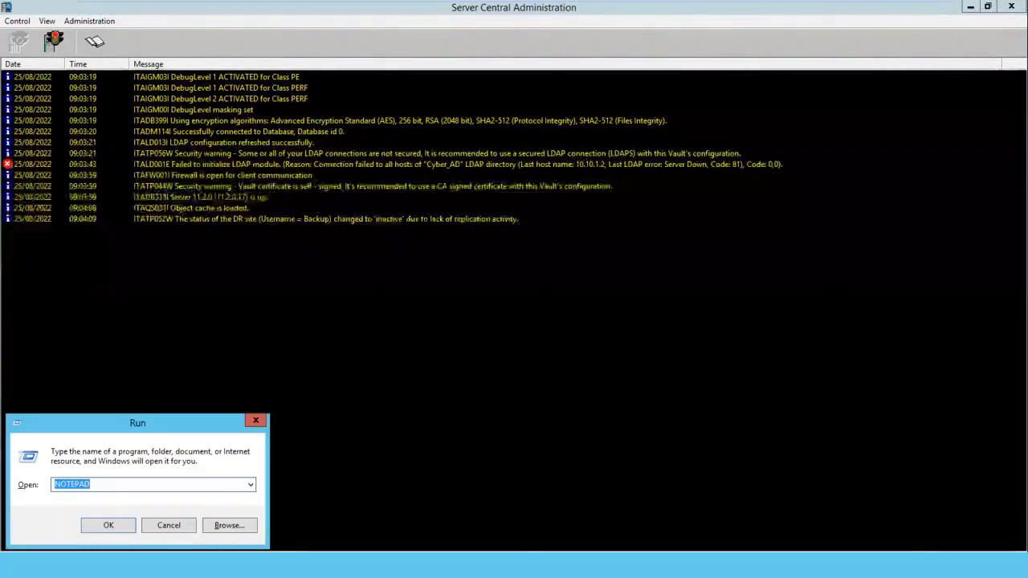
text(fir)
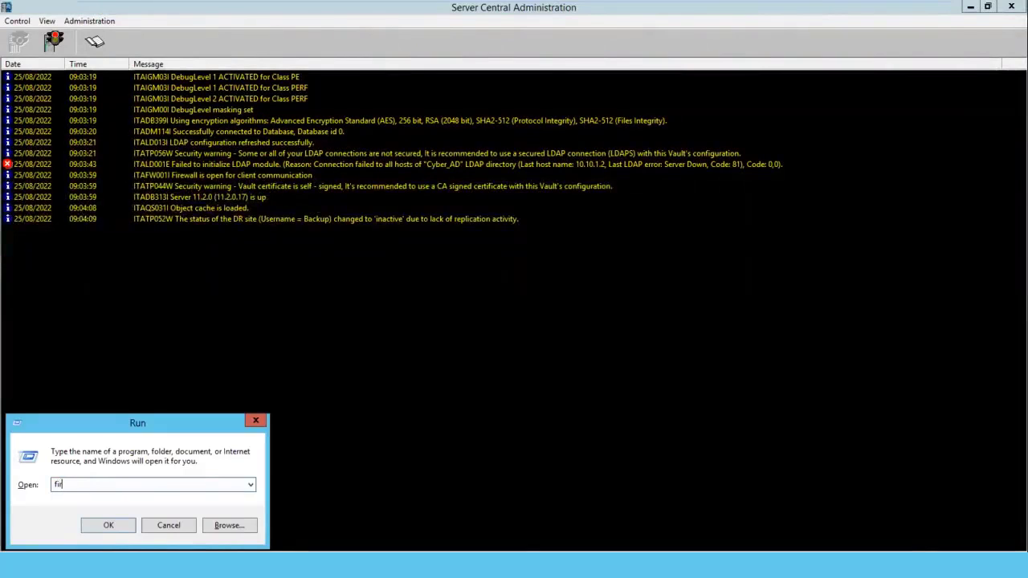
text(ewall.cpl)
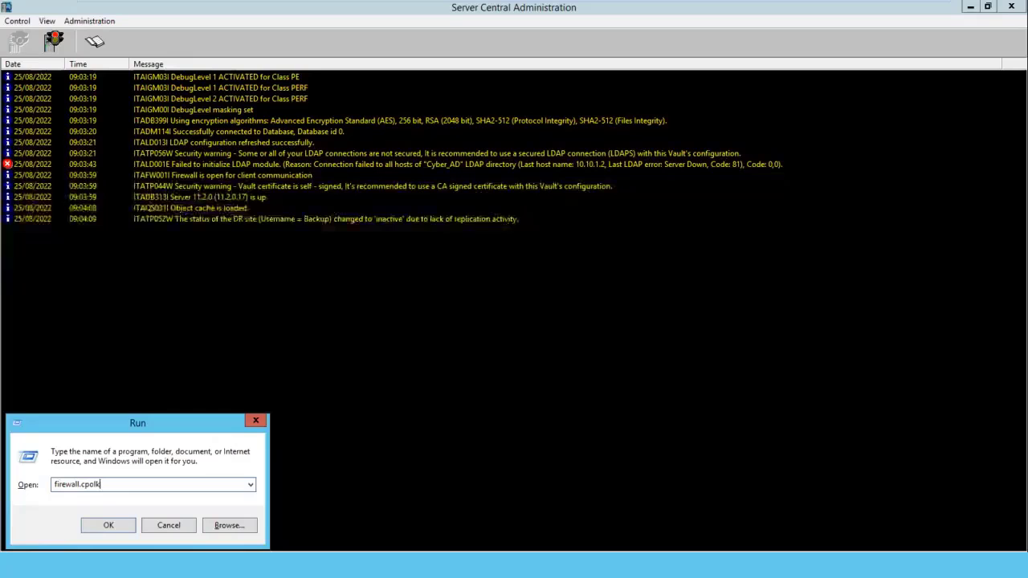
key(Return)
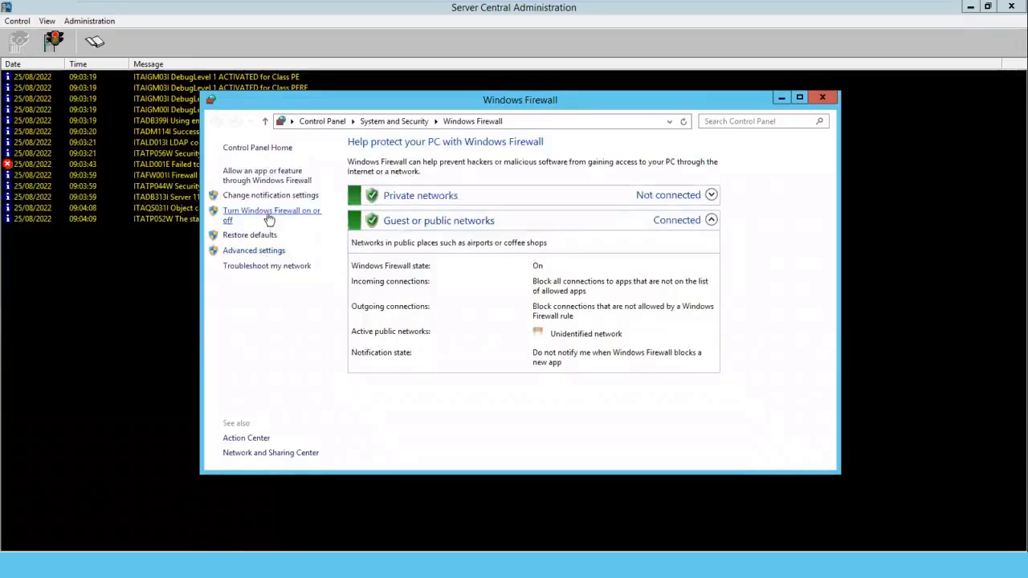
Step: Check the firewall on/off settings for private and public networks, then leave them without changes
click(269, 212)
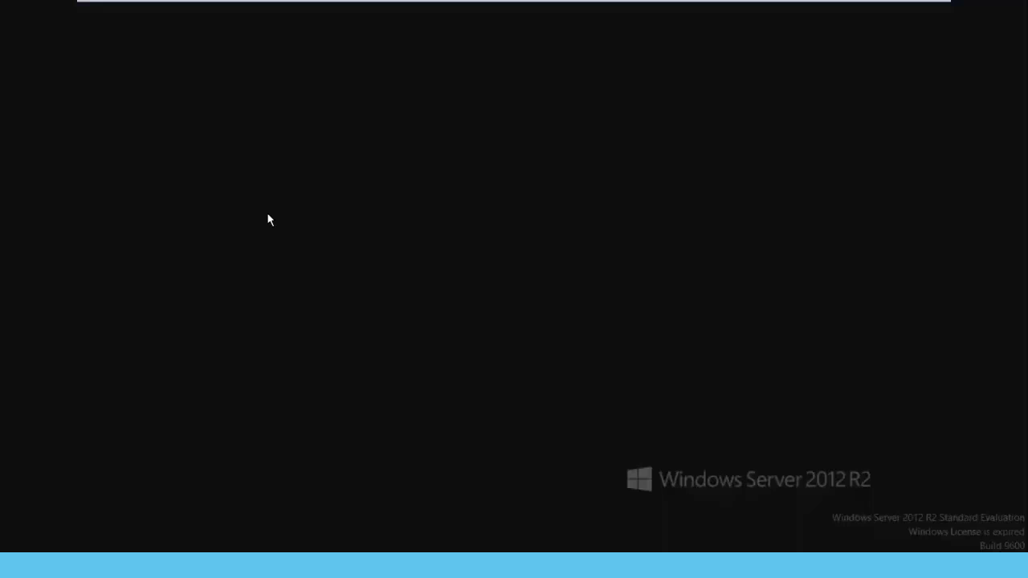
click(571, 308)
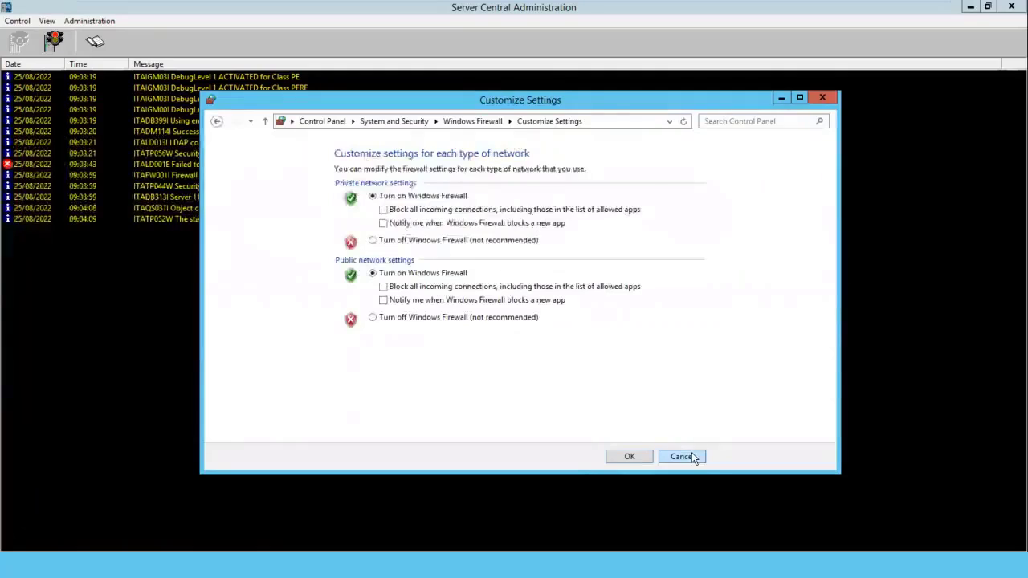
click(694, 457)
Step: Display the inbound rules in the maximized advanced firewall window and fit the Program column to show full paths
click(254, 251)
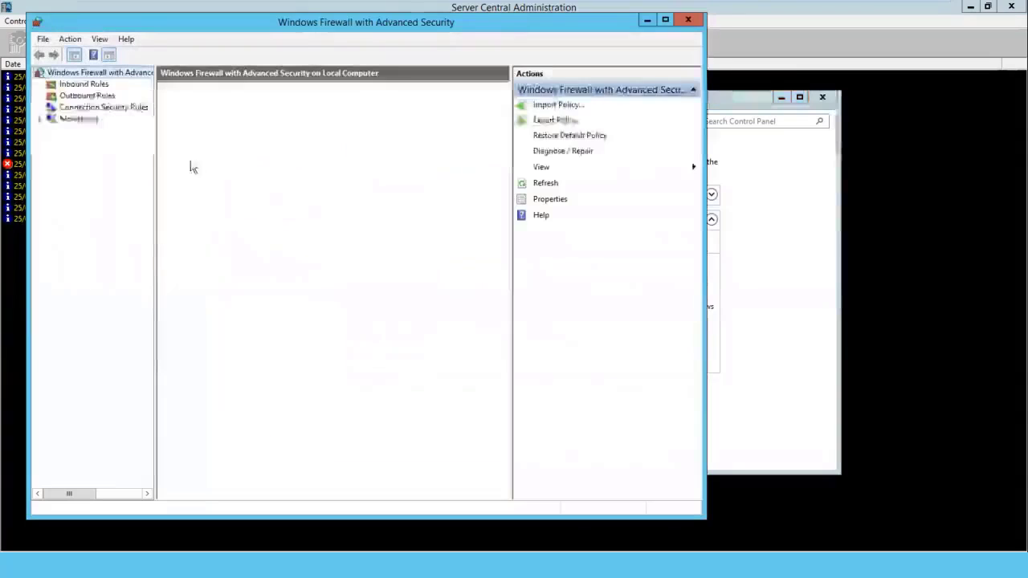
click(91, 85)
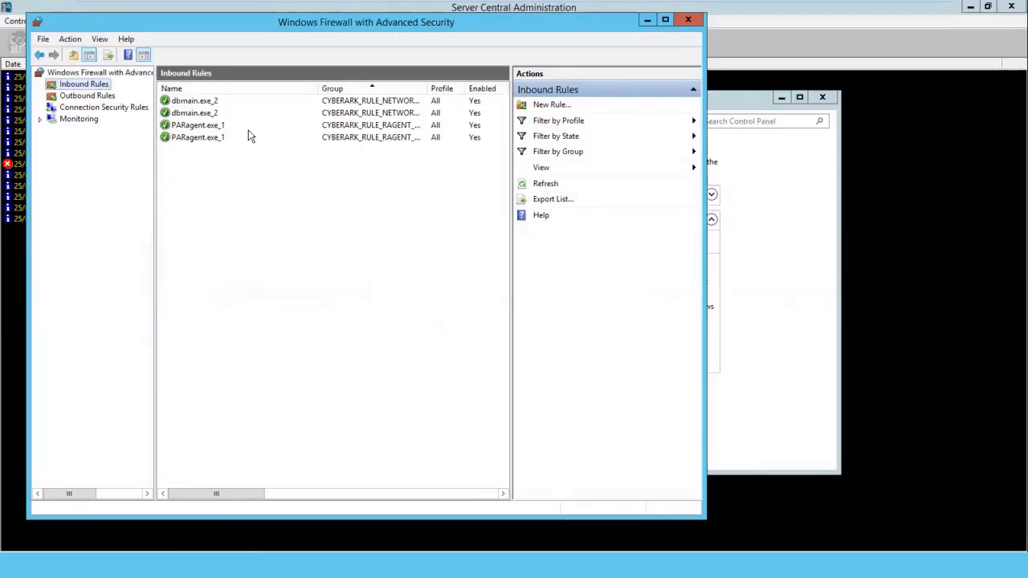
click(666, 19)
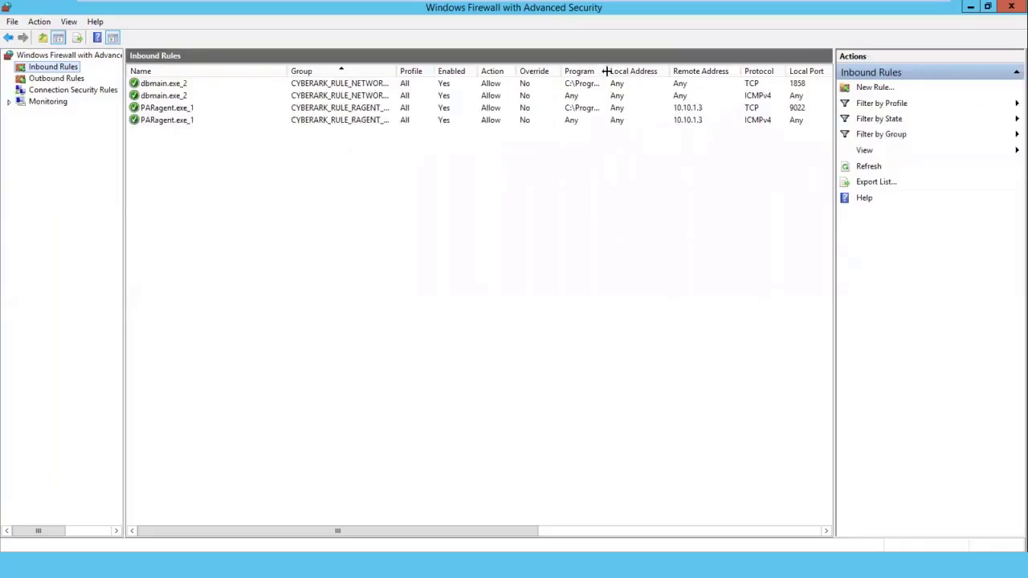
double_click(605, 70)
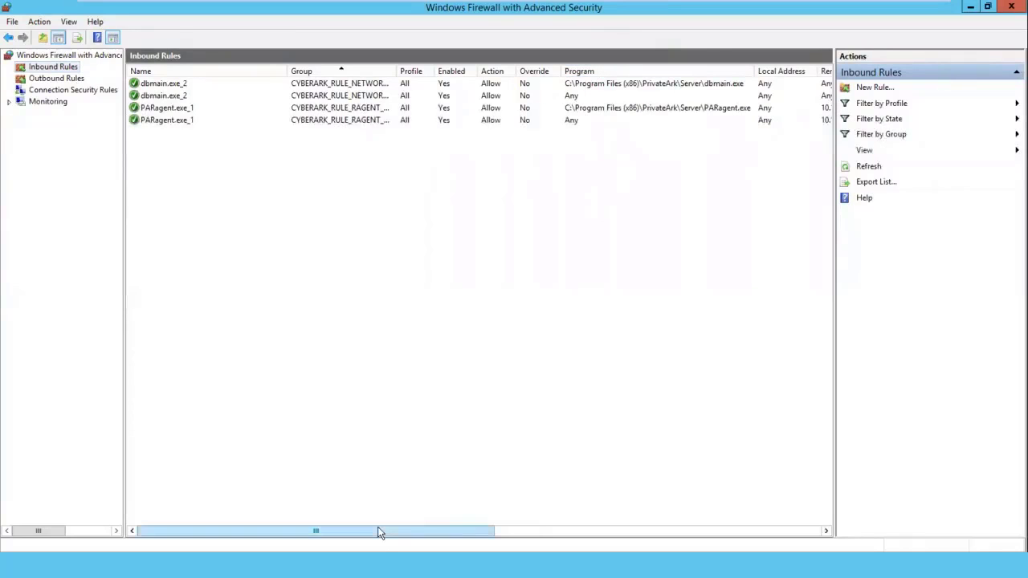
Step: Examine the remote address, protocol and local port columns of the inbound rules
drag(441, 534, 455, 534)
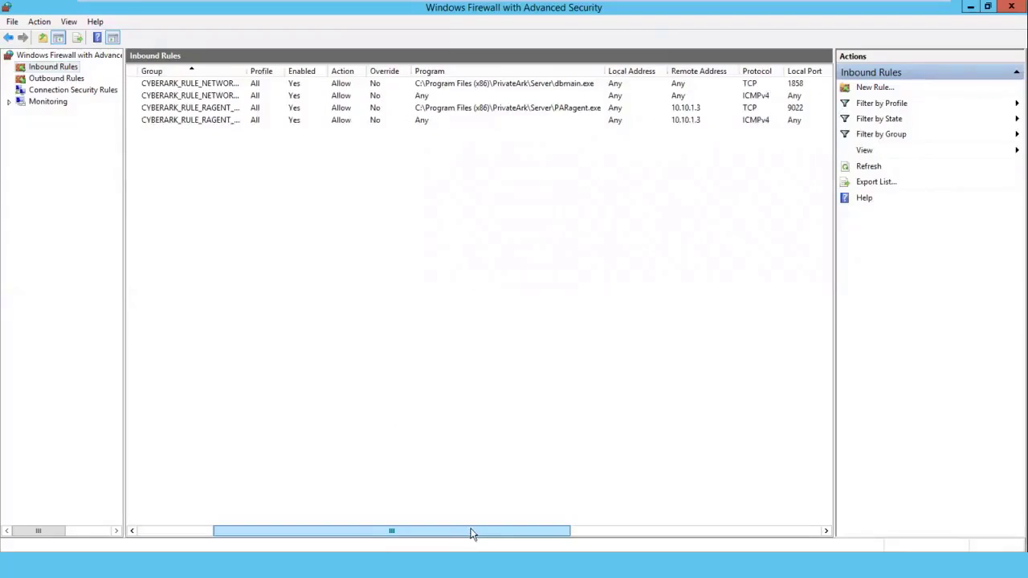
drag(471, 530, 297, 535)
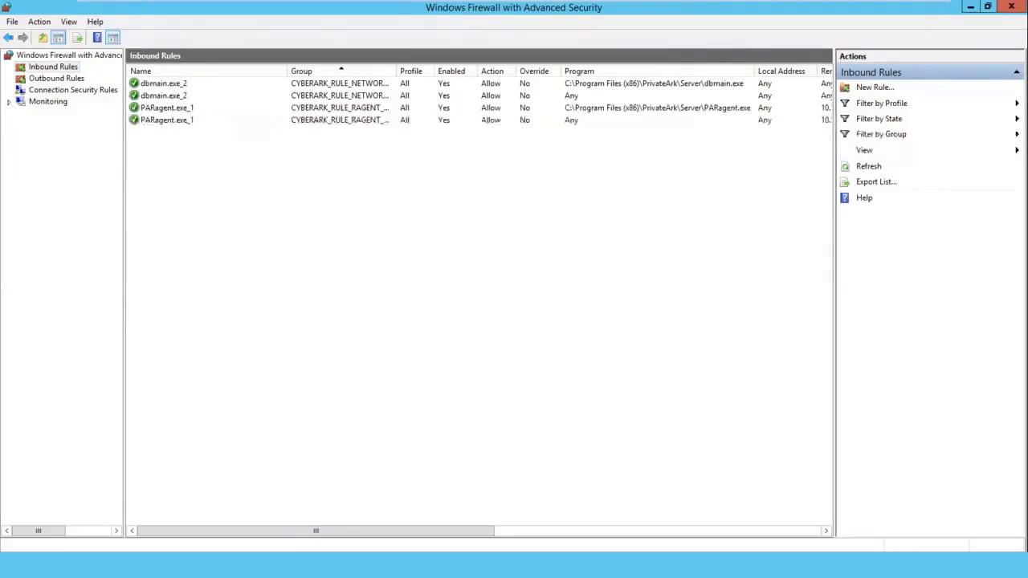
Step: Switch to the DR_Vault machine, start the CyberArk Vault Disaster Recovery service and refresh the services list
mouse_move(669, 5)
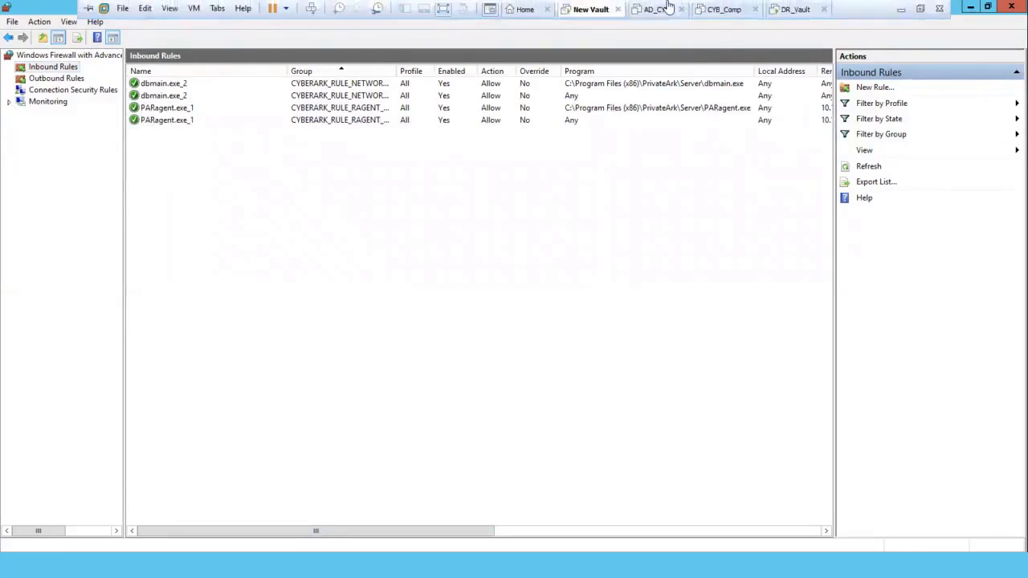
click(793, 10)
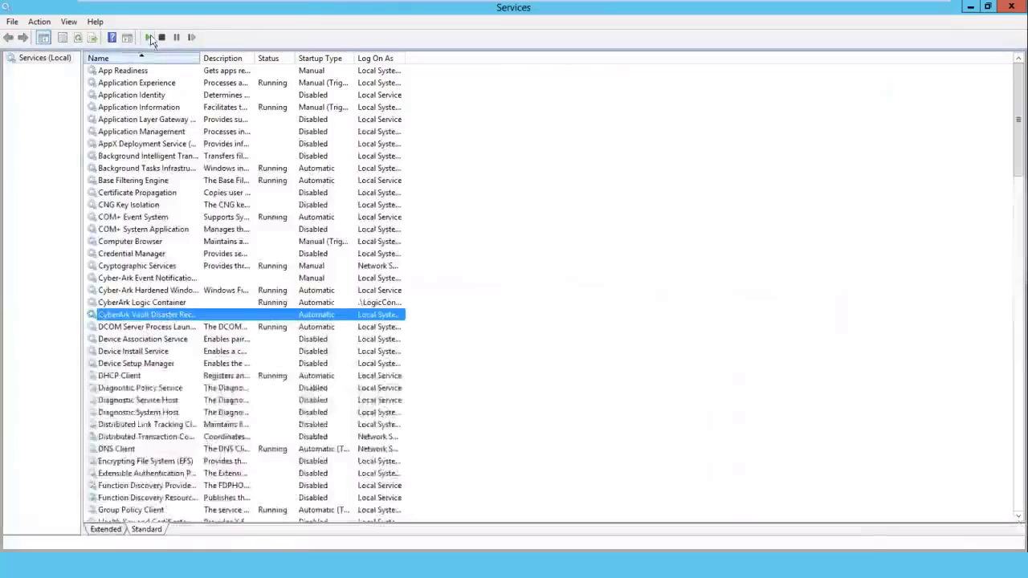
click(150, 36)
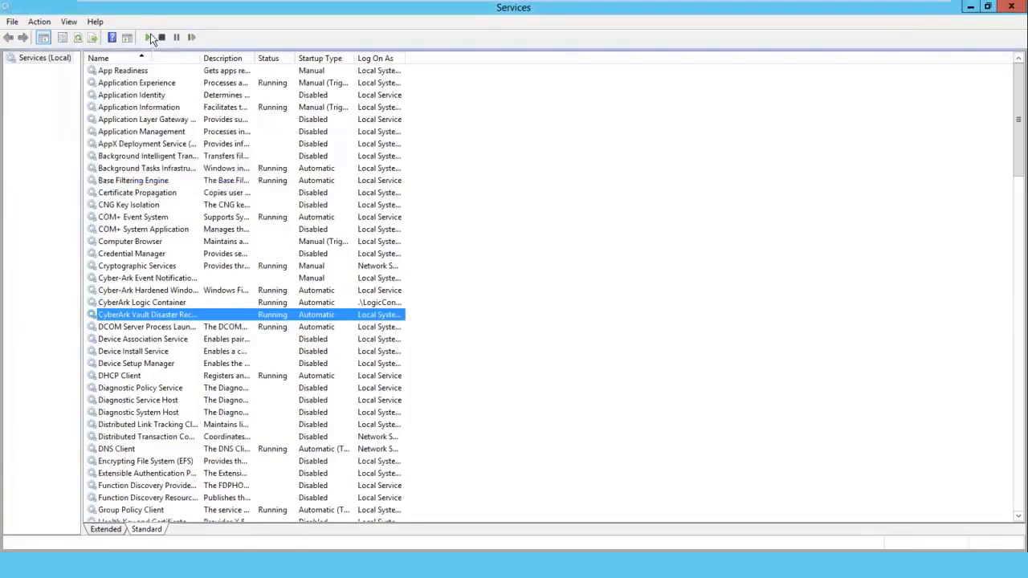
click(78, 38)
click(970, 7)
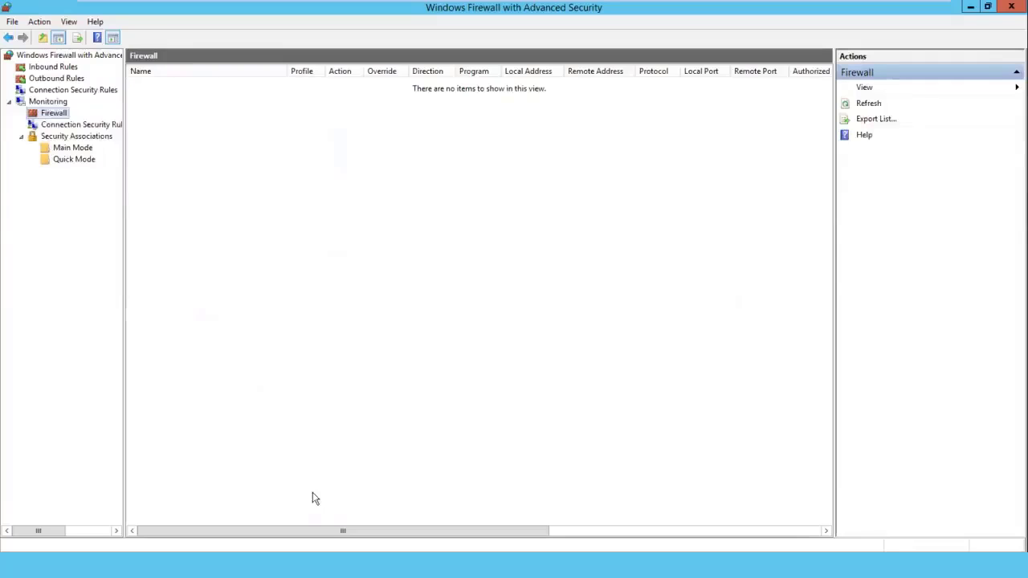
Step: Refresh the PADR Logs folder and read the padr log in a maximized Notepad window, then close it
click(240, 566)
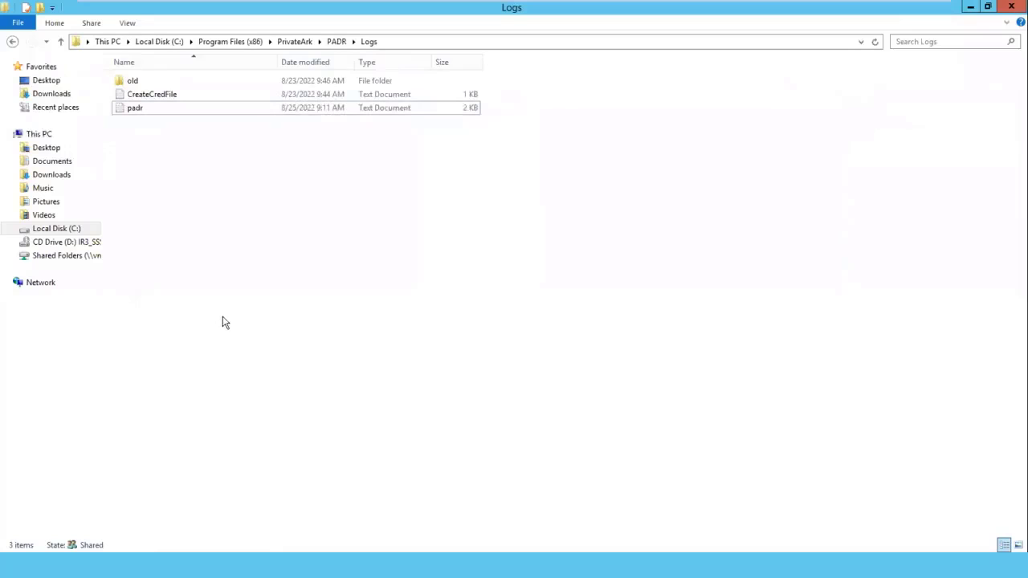
right_click(178, 185)
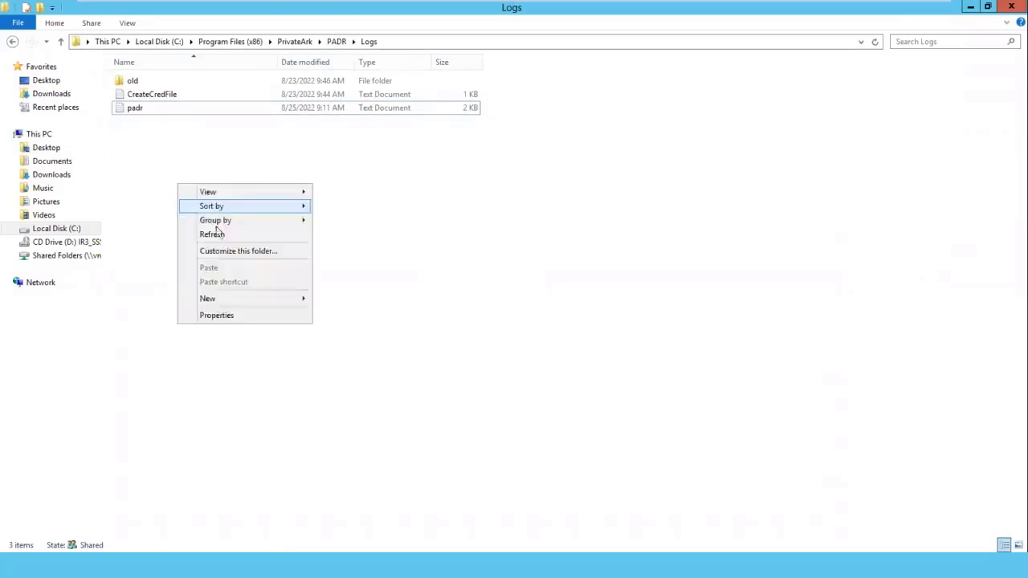
click(216, 234)
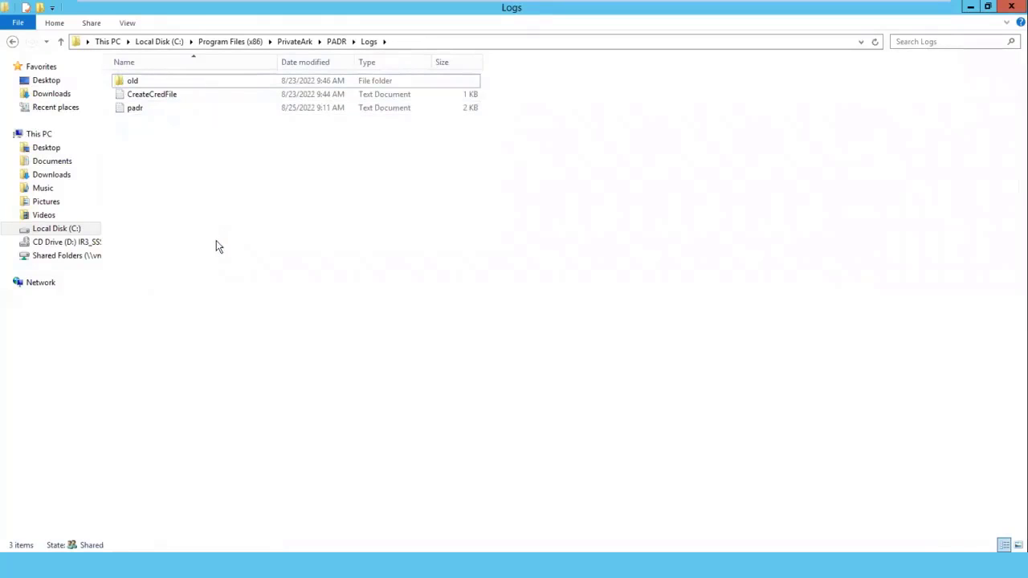
click(129, 108)
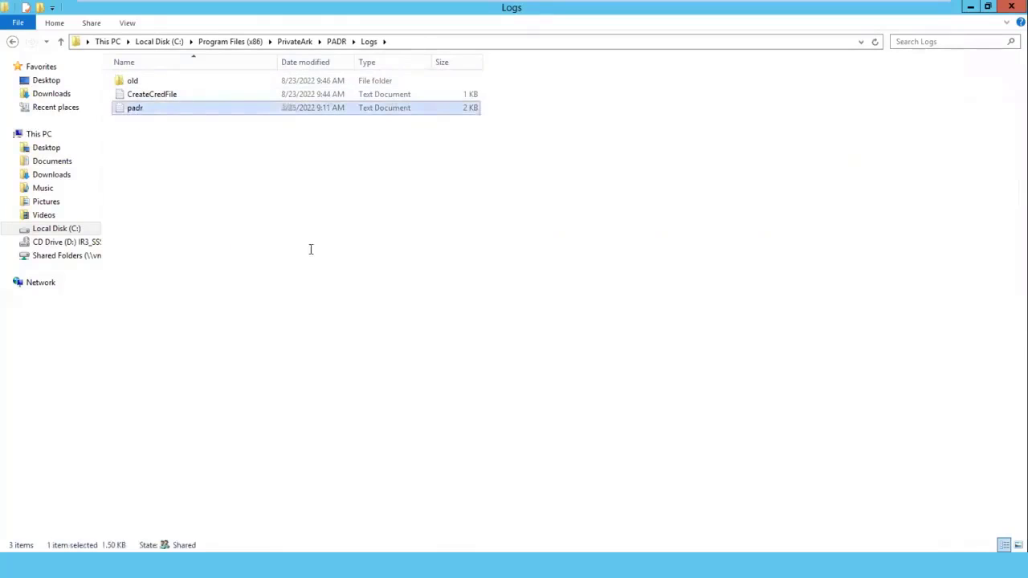
key(Return)
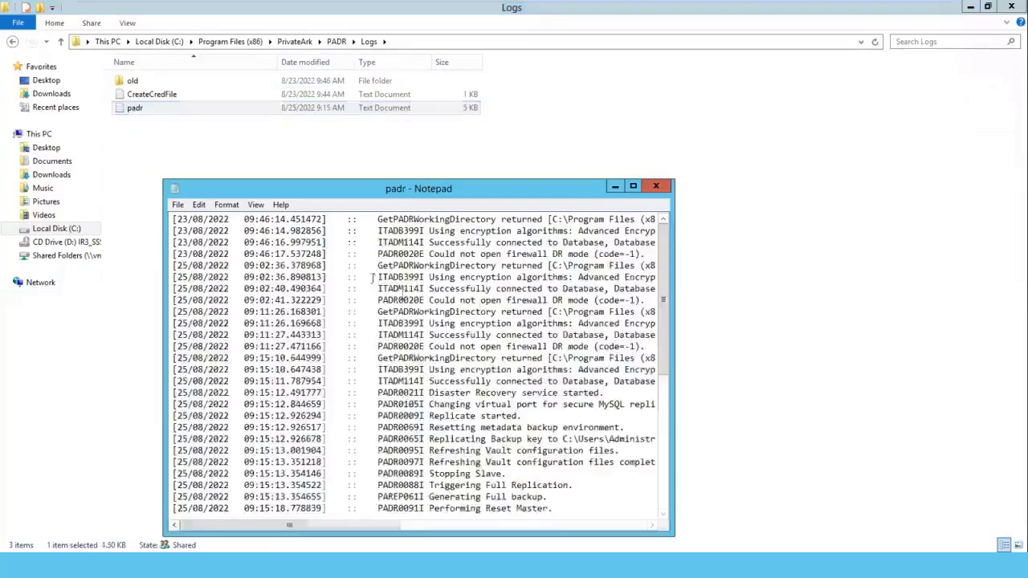
click(632, 188)
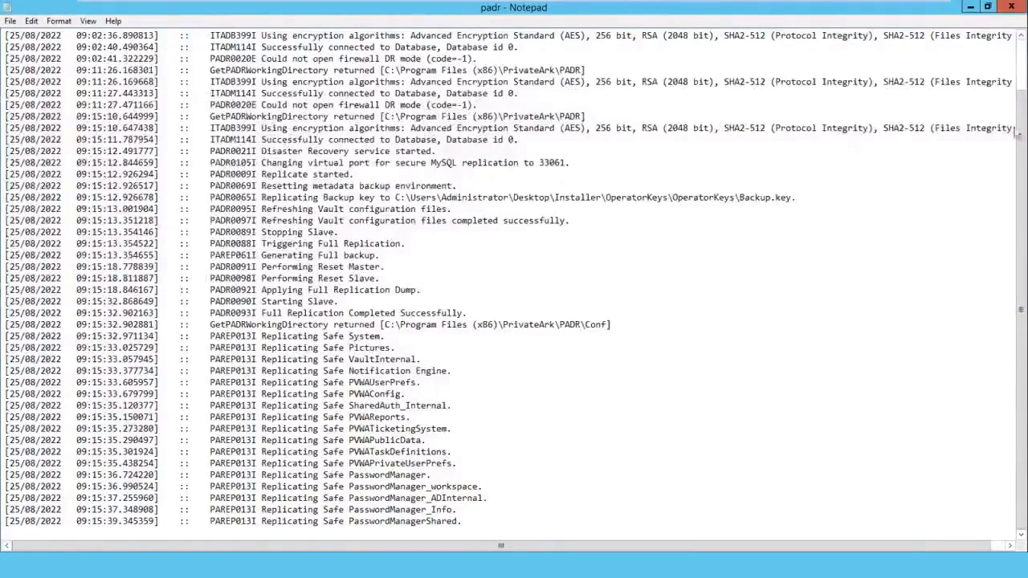
click(1011, 7)
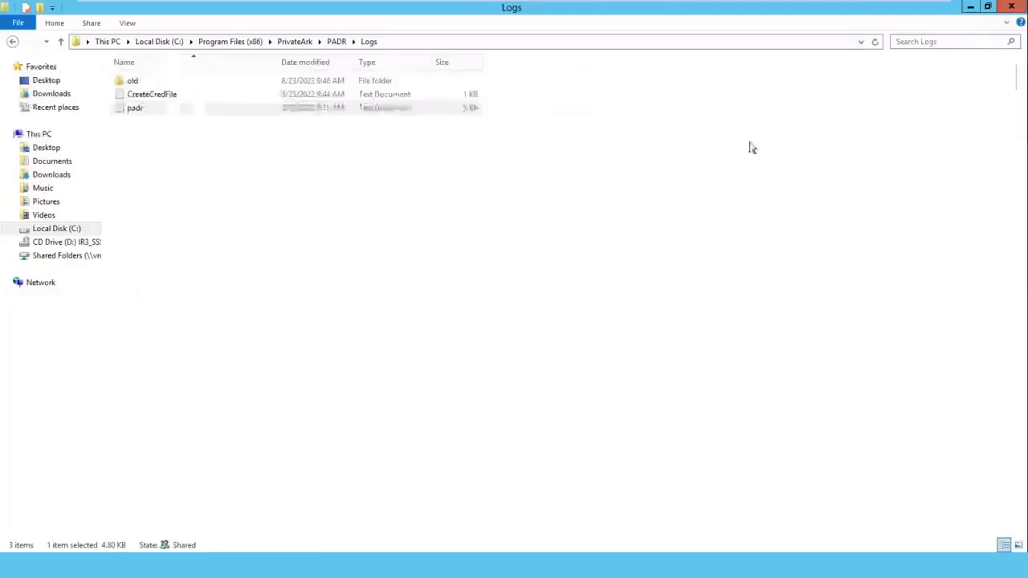
Step: Refresh the Logs folder again and reopen the padr log to check its latest replication entries, then close it
right_click(284, 248)
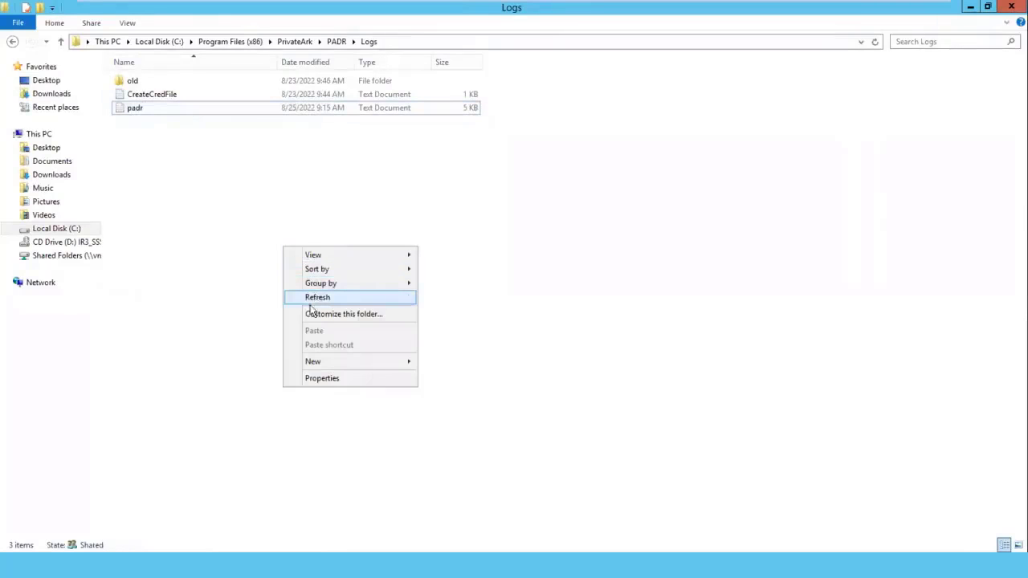
click(311, 302)
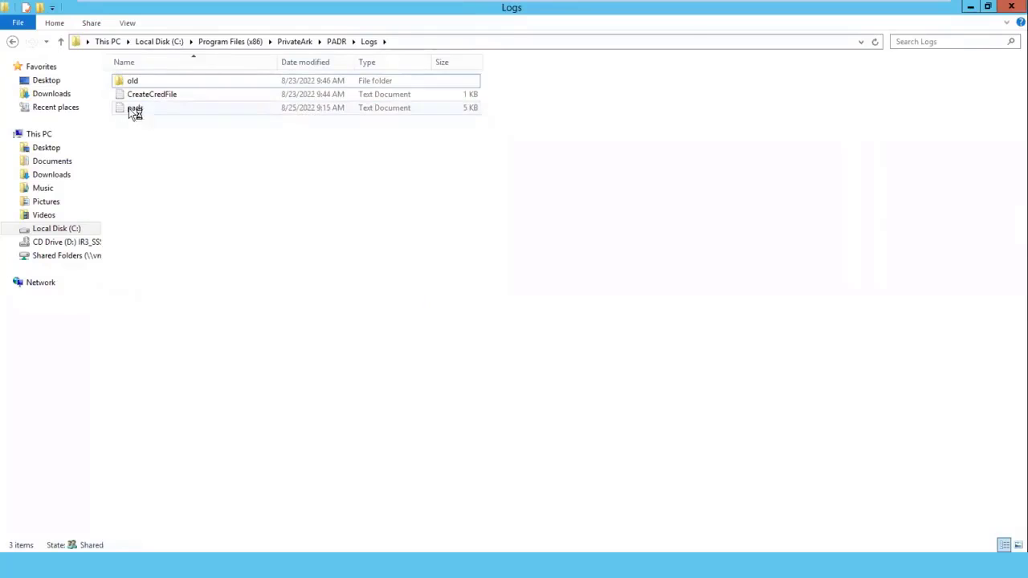
double_click(130, 108)
scroll(397, 323, down, 12)
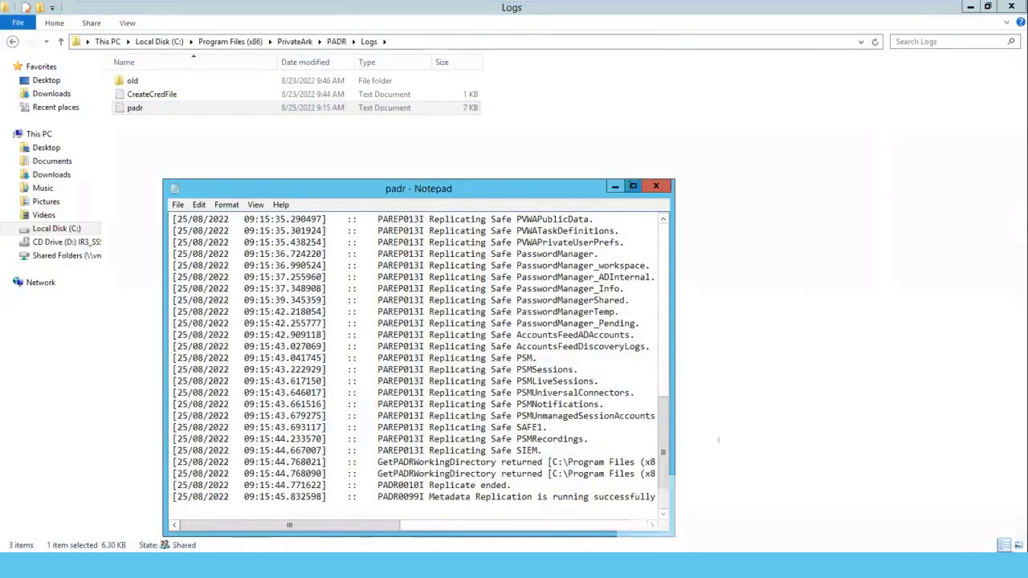
click(632, 187)
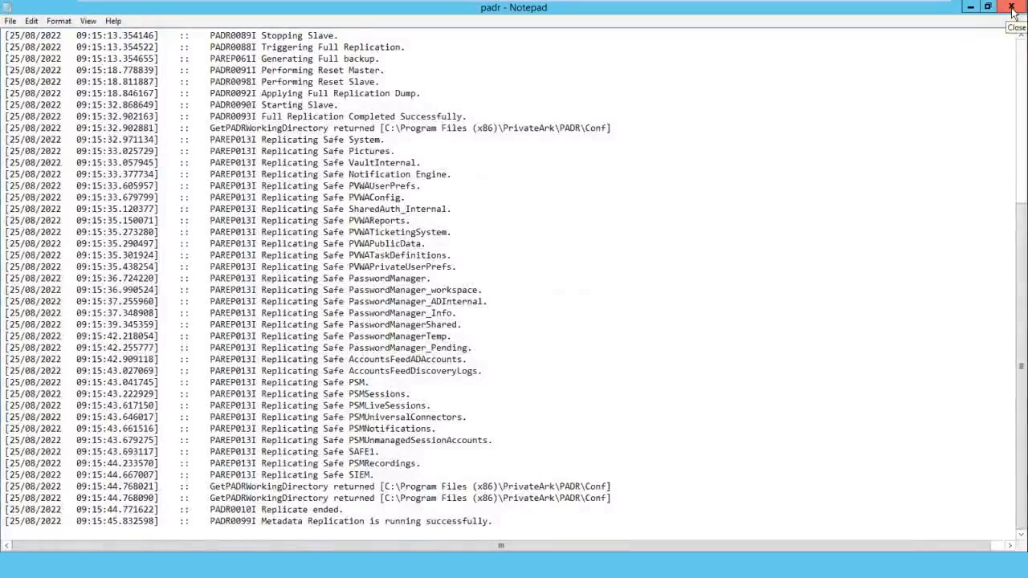
click(1011, 8)
Step: Open the padr configuration file in the PADR Conf folder and check its FailoverMode setting and the disaster recovery service
key(alt+Up)
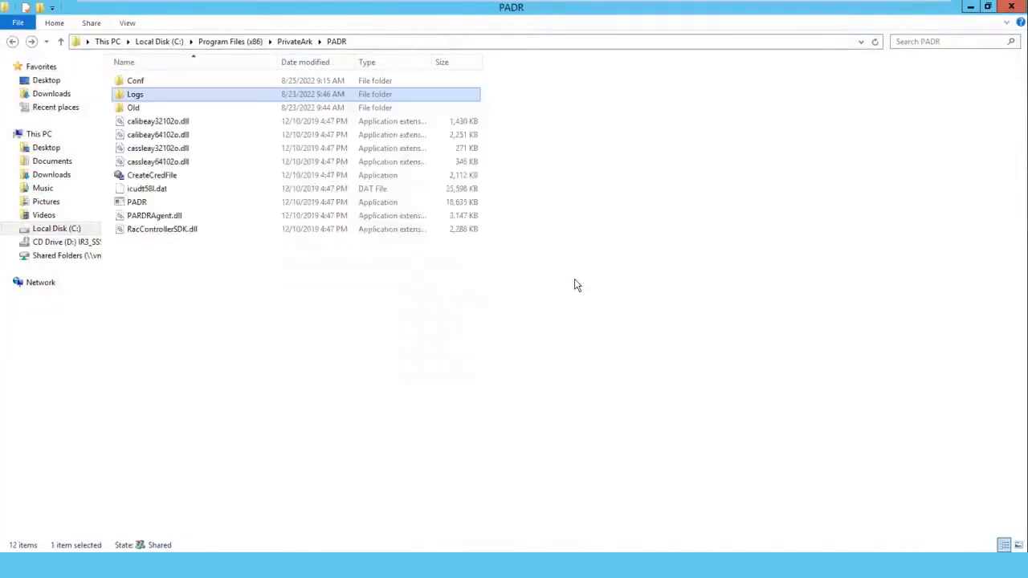
double_click(130, 81)
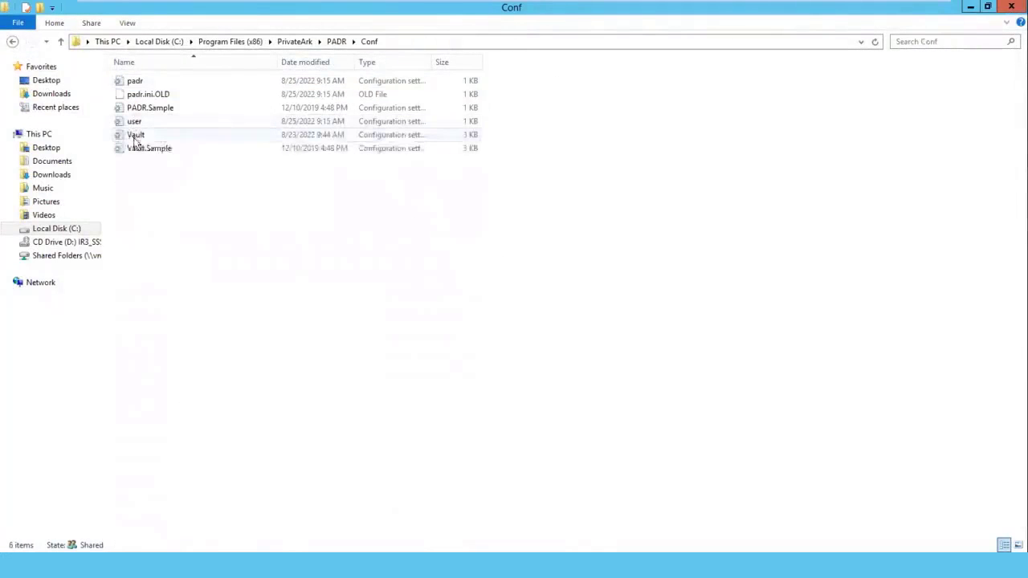
double_click(132, 81)
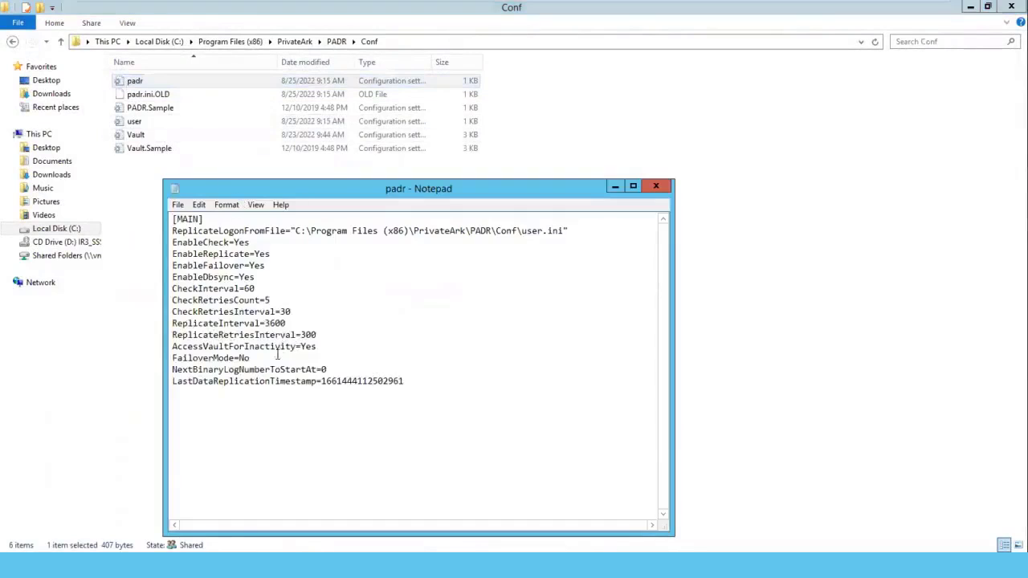
drag(261, 358, 170, 358)
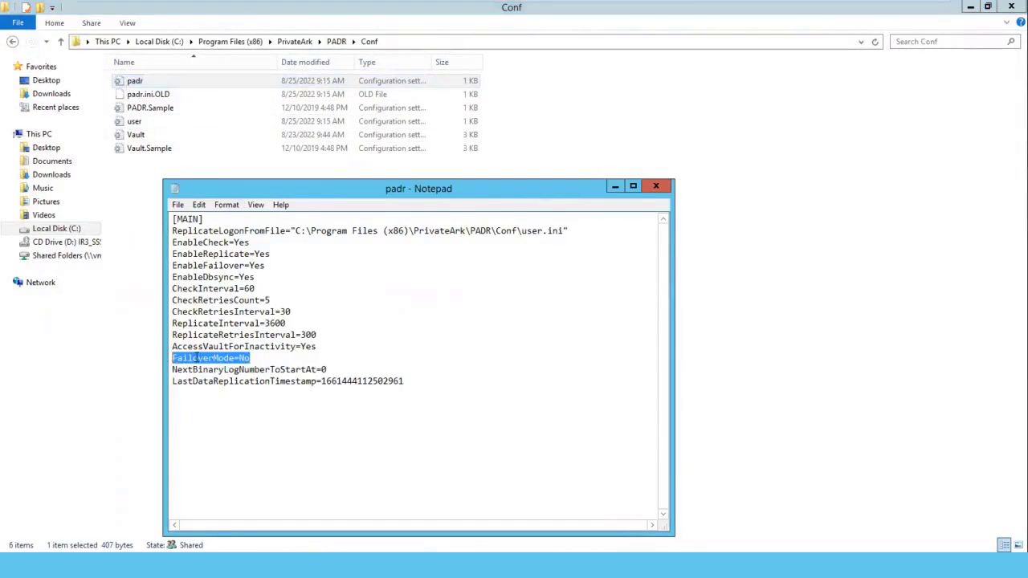
click(258, 358)
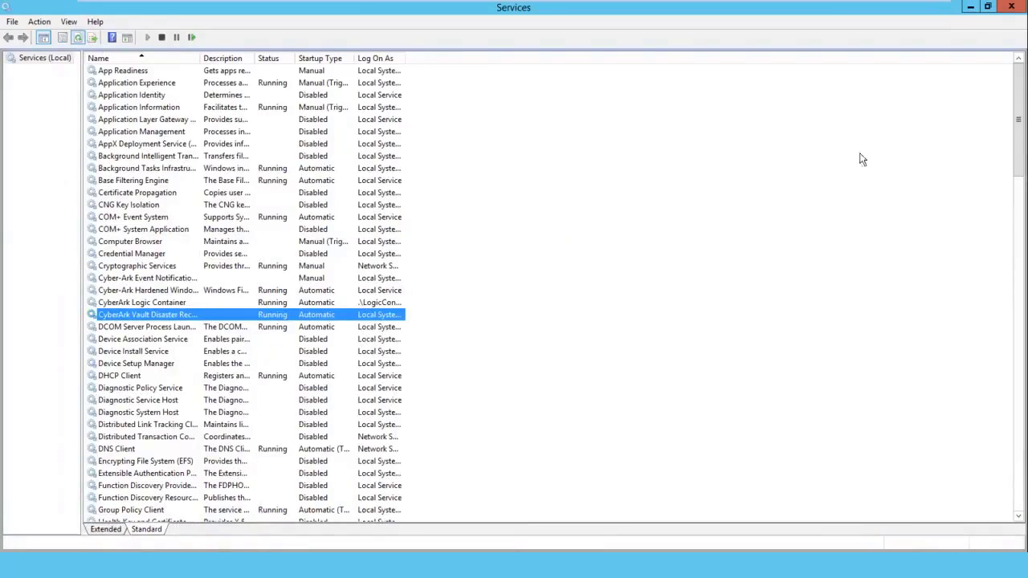
click(970, 7)
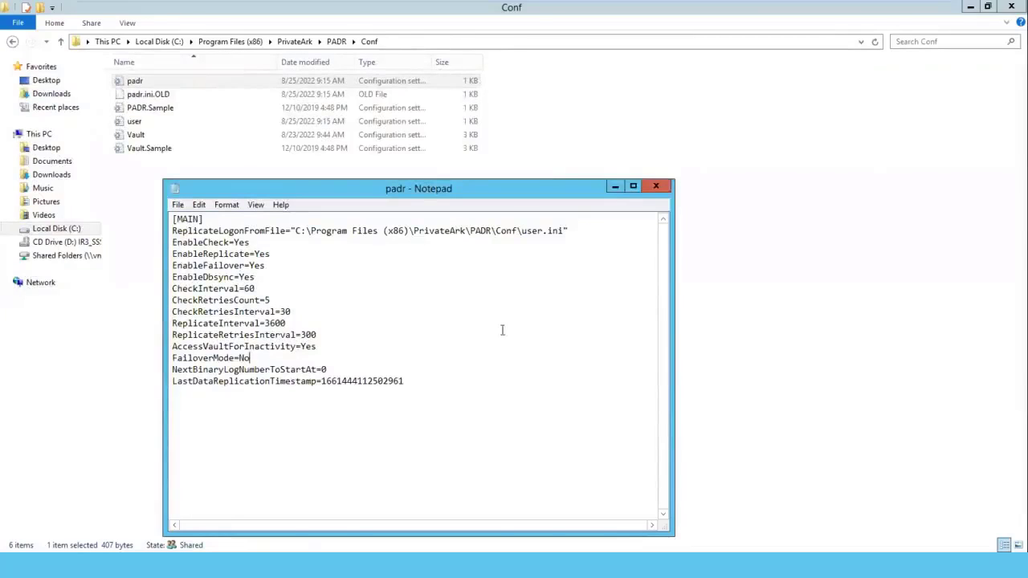
Step: Examine the last lines of the padr configuration, from ReplicateRetriesInterval to LastDataReplicationTimestamp, and recheck the FailoverMode value
click(421, 381)
drag(386, 371, 186, 334)
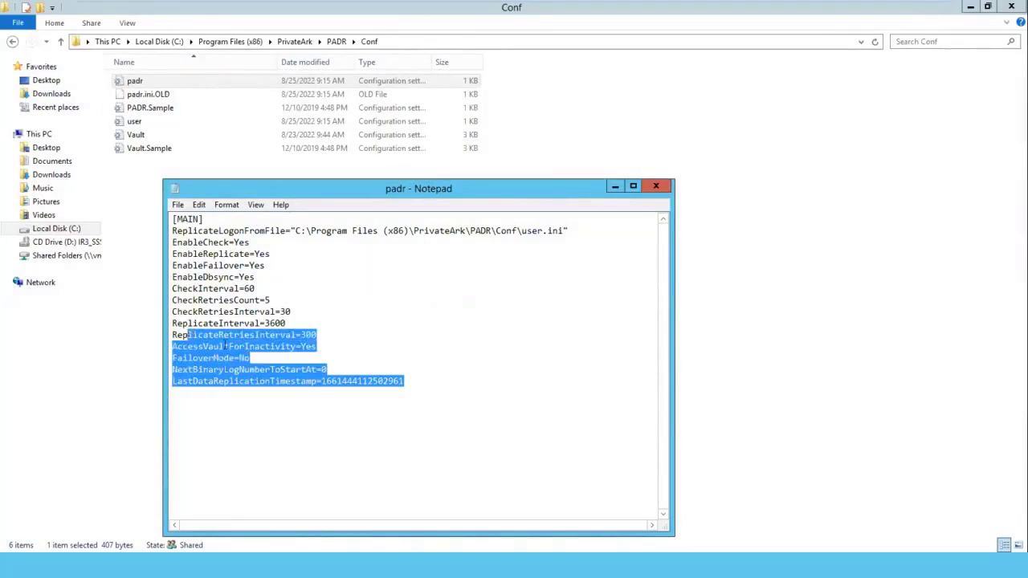
click(523, 375)
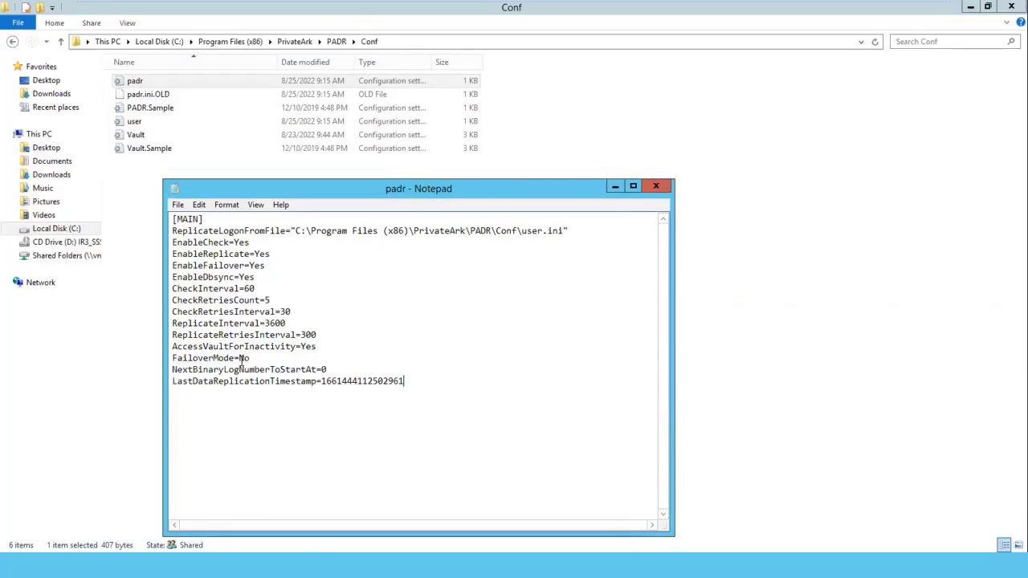
drag(251, 358, 239, 358)
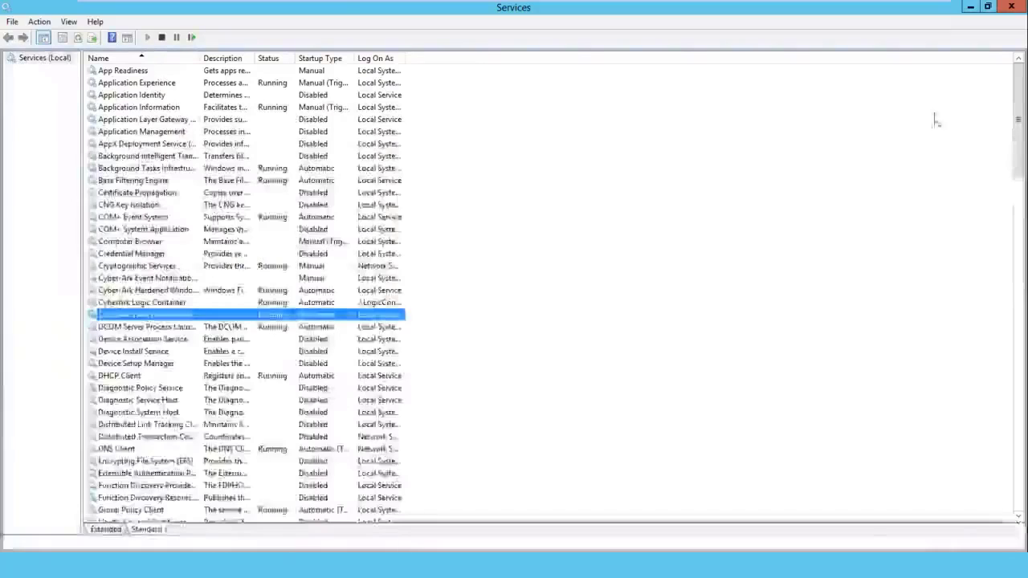
click(970, 8)
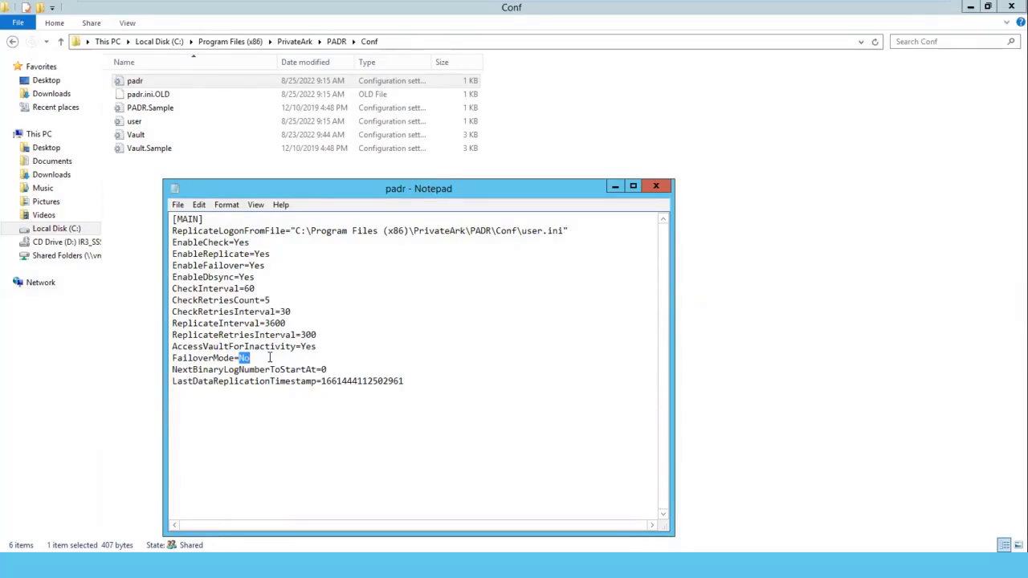
click(270, 358)
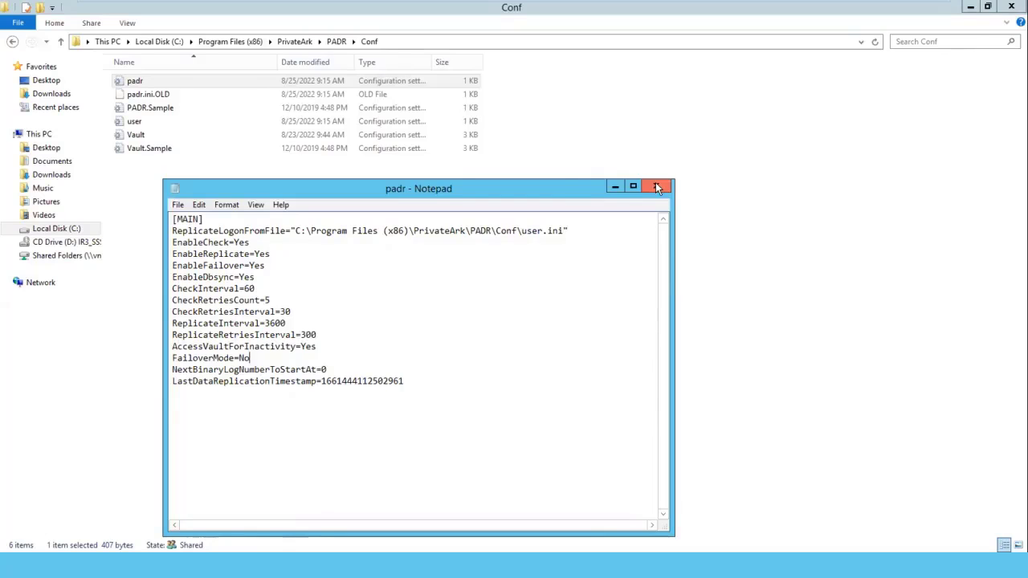
Step: Reposition the padr Notepad window beside the file list and review the EnableReplicate, EnableFailover and remaining configuration settings
drag(562, 183, 539, 20)
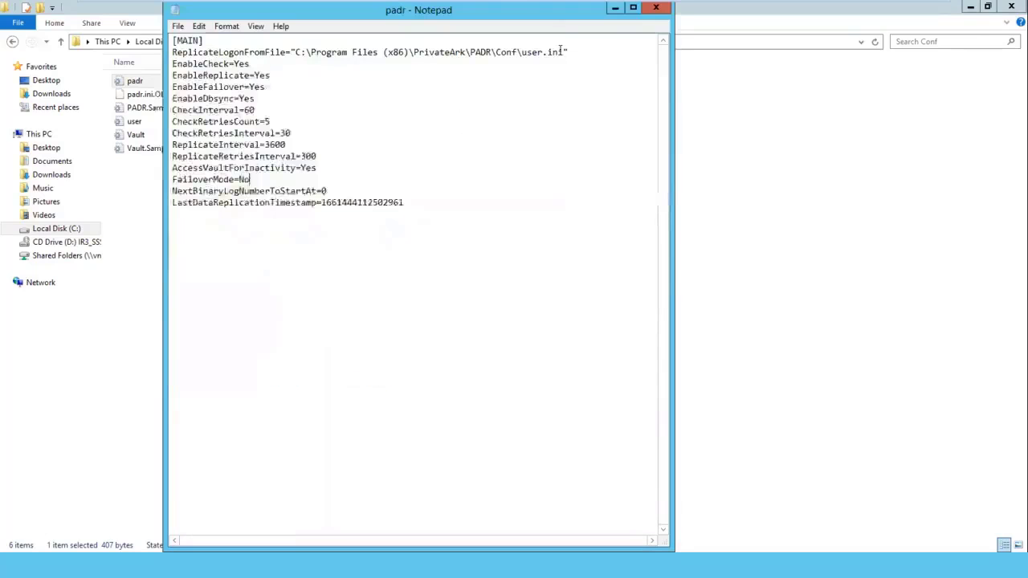
double_click(535, 11)
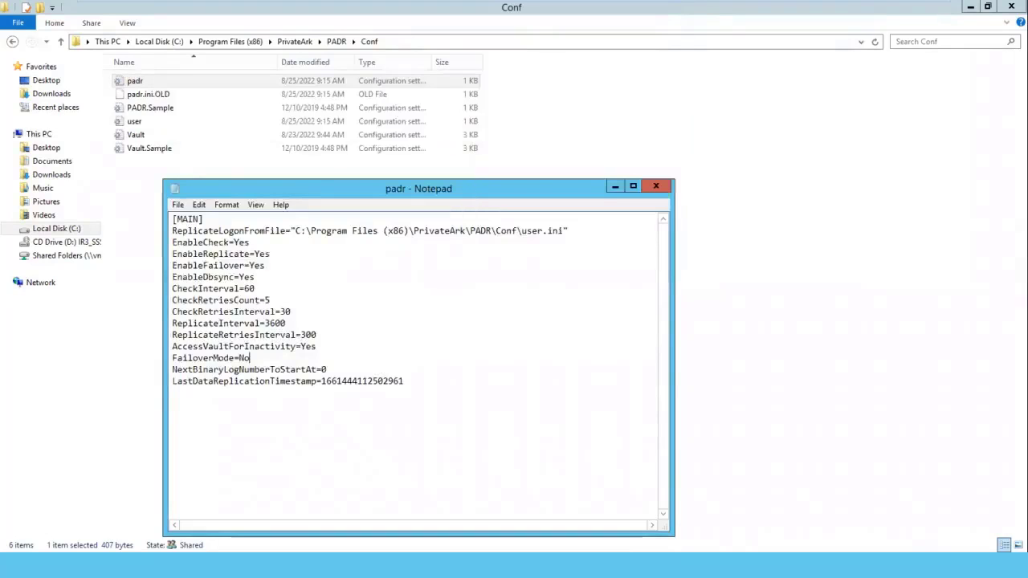
drag(462, 194, 597, 141)
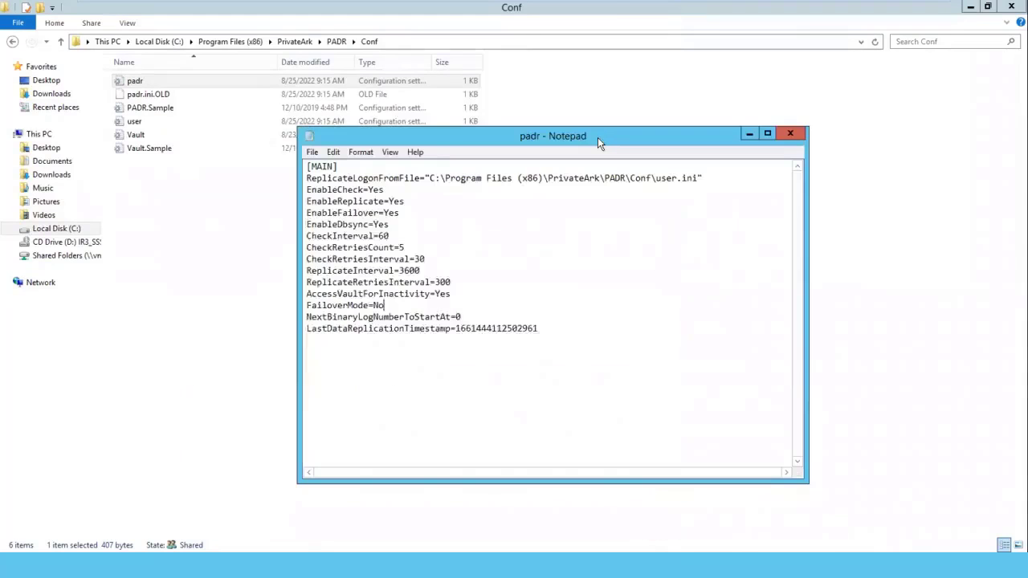
double_click(398, 202)
drag(399, 213, 386, 212)
drag(379, 213, 398, 214)
click(403, 215)
drag(305, 166, 566, 328)
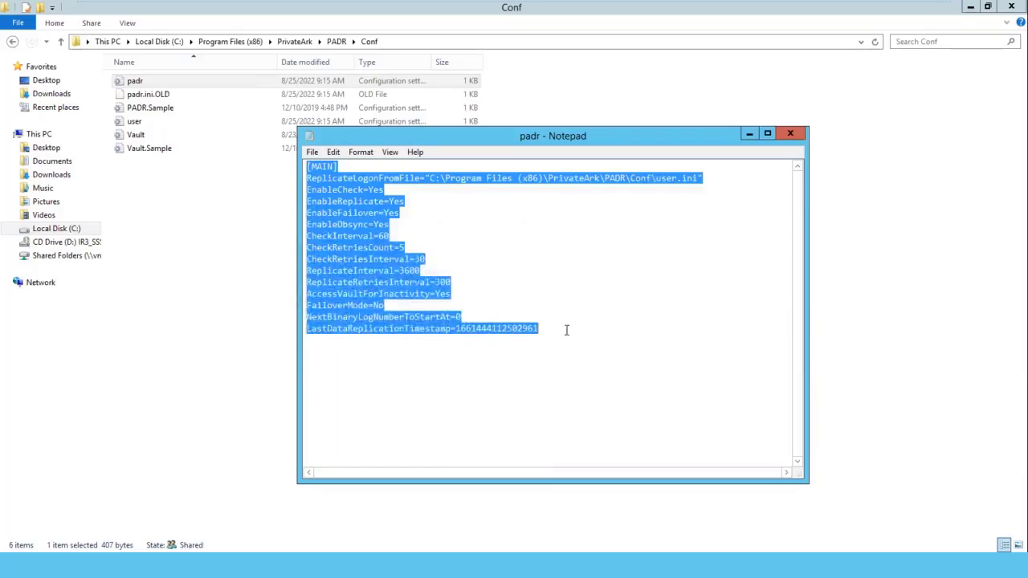
click(566, 330)
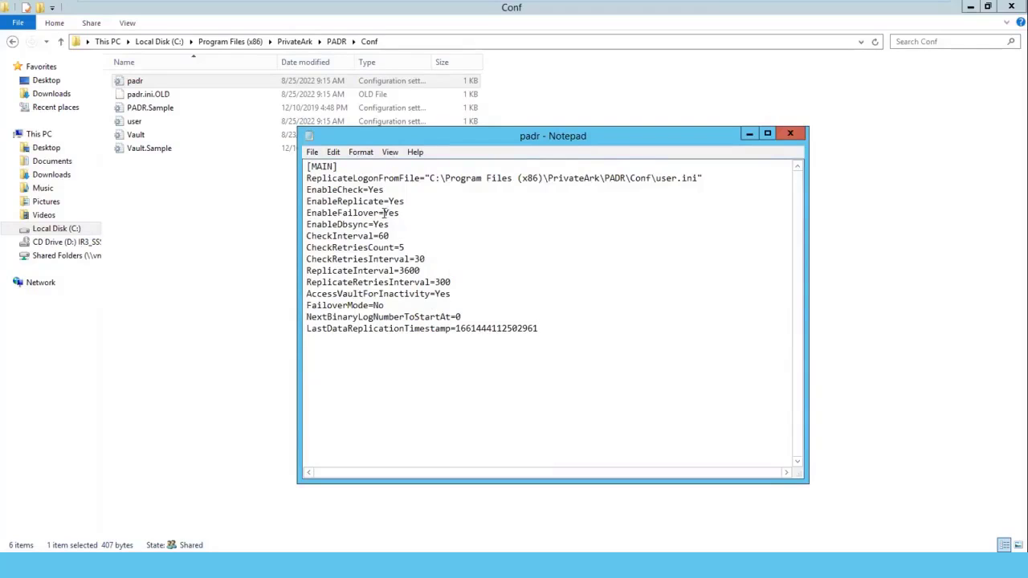
Step: Check the EnableFailover value once more, close the padr configuration file and return to the PADR folder
drag(384, 213, 399, 214)
click(427, 221)
click(793, 136)
click(527, 276)
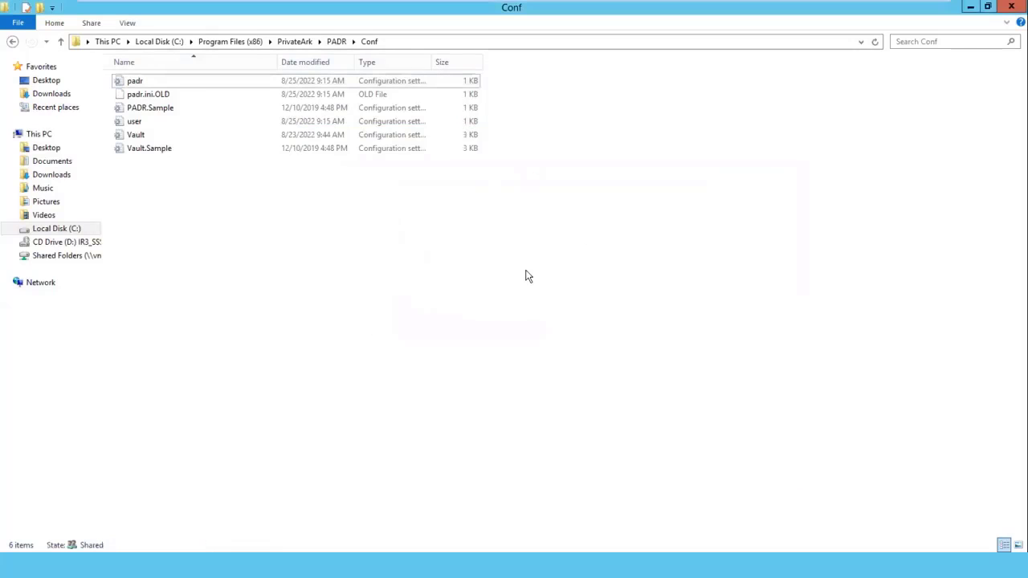
key(BackSpace)
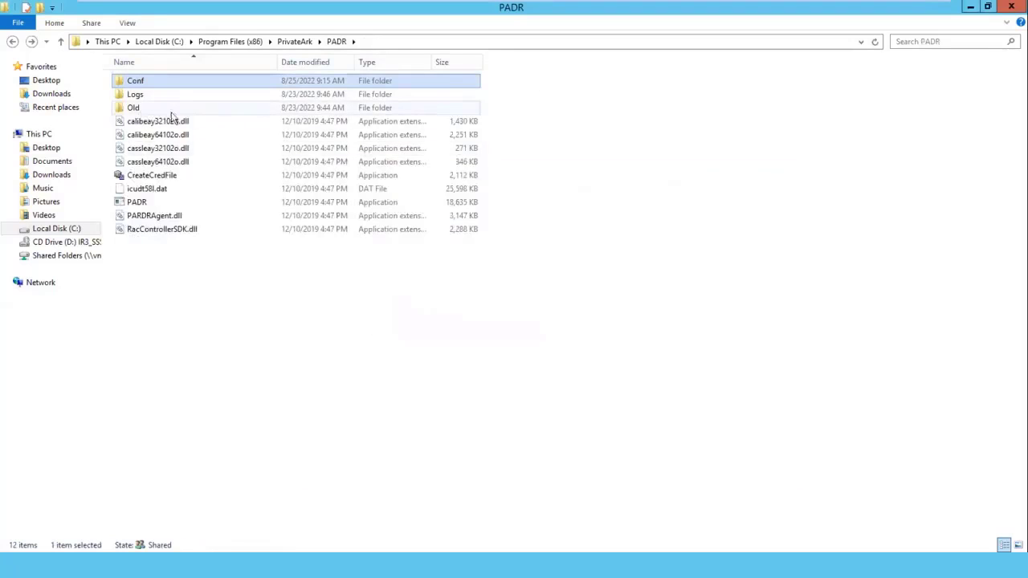
Step: Open the padr log in the PADR Logs folder, review its latest replication entries, and close it
double_click(133, 95)
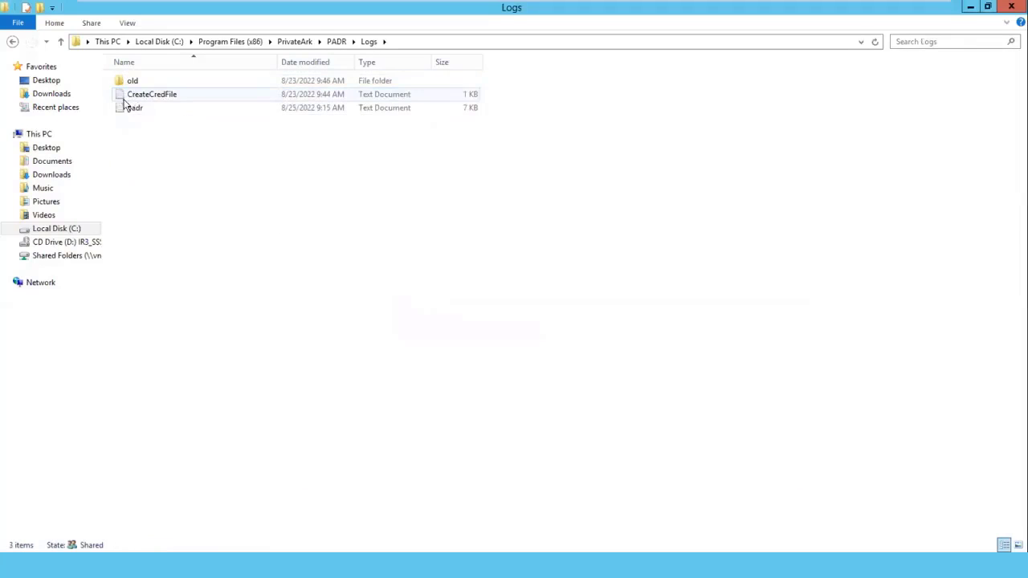
double_click(131, 108)
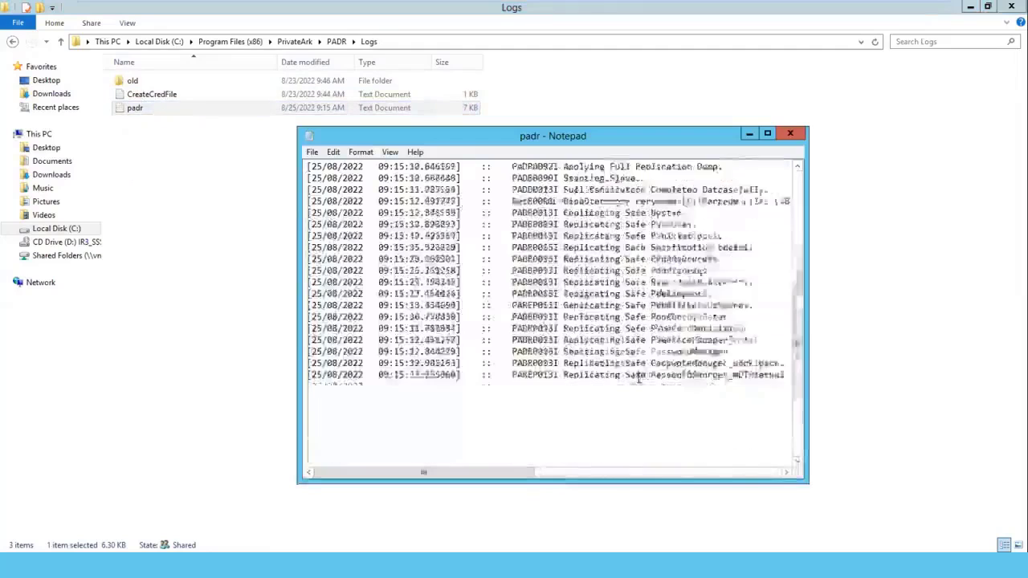
scroll(638, 377, down, 5)
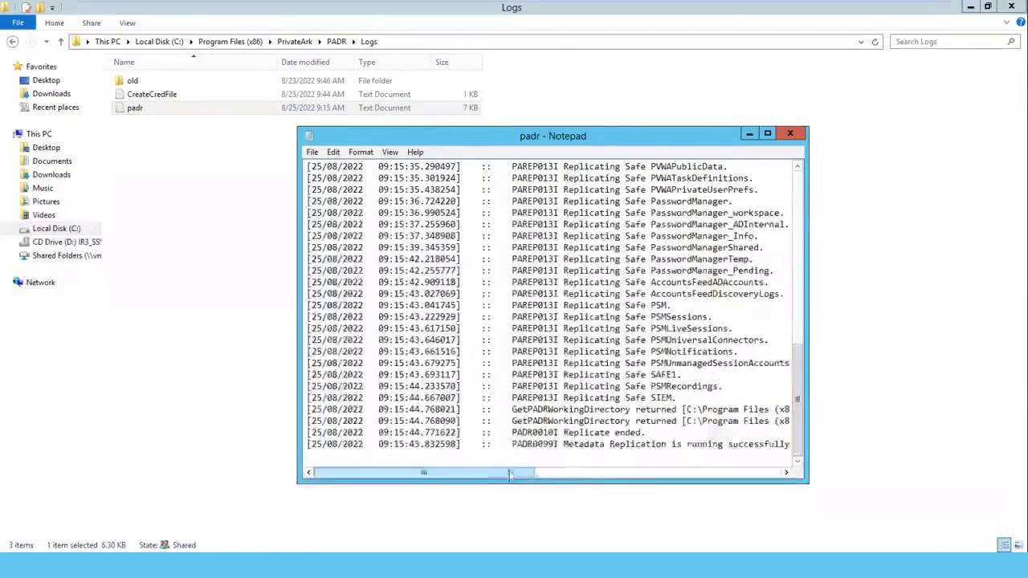
drag(508, 474, 454, 480)
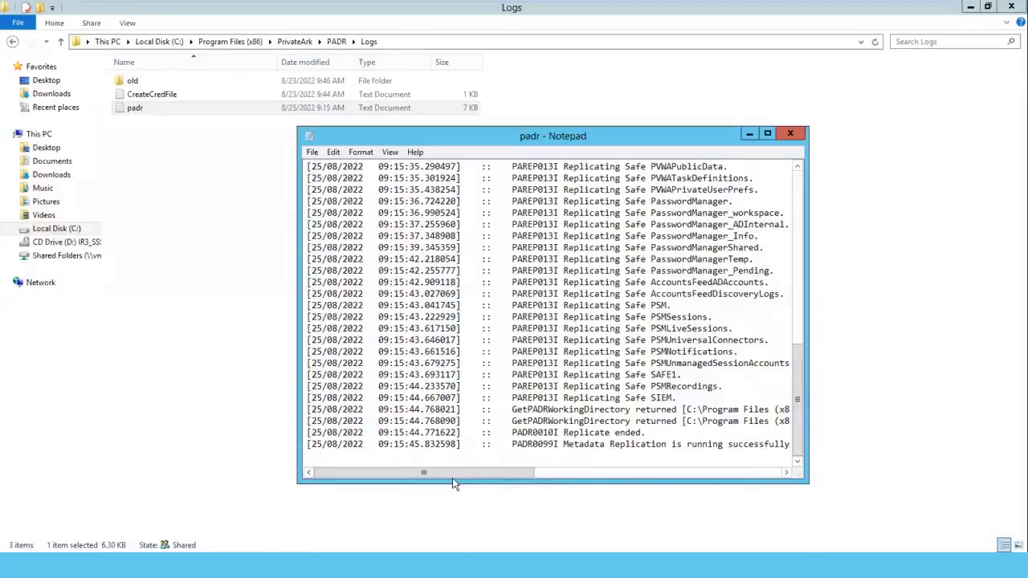
click(791, 135)
Step: Refresh the Logs folder several times to check whether the padr log has been updated
click(396, 232)
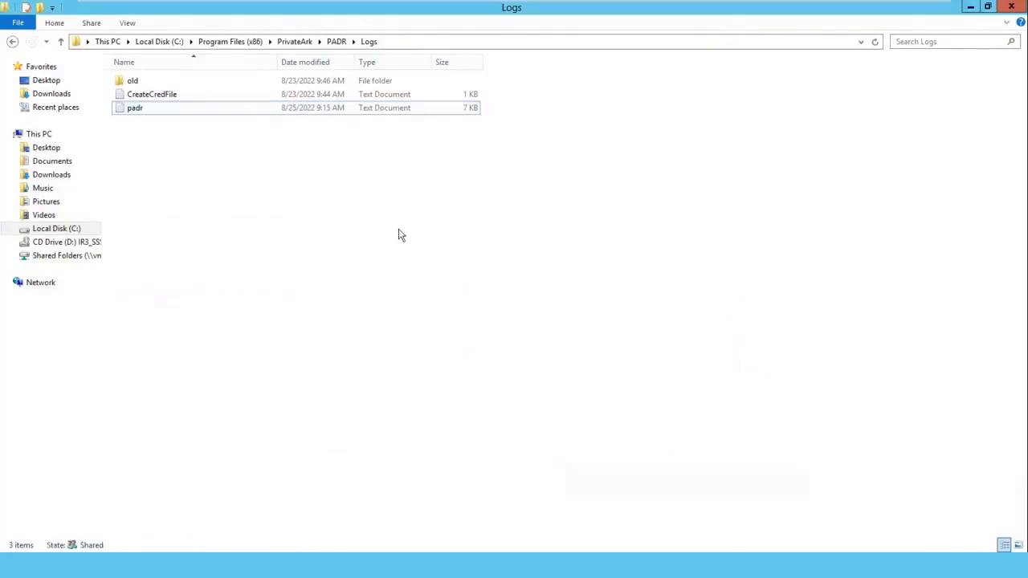
right_click(389, 230)
click(441, 277)
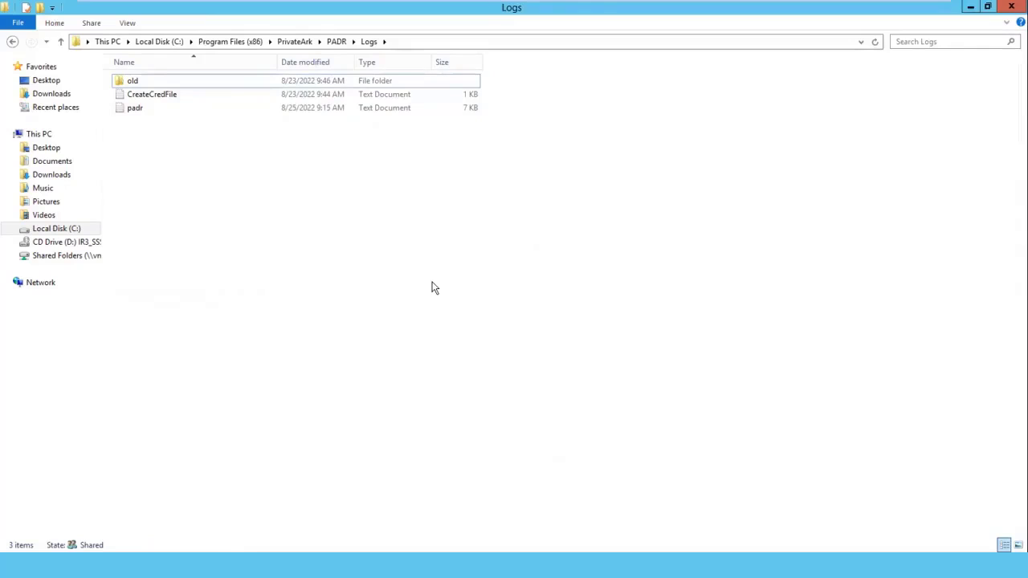
right_click(344, 247)
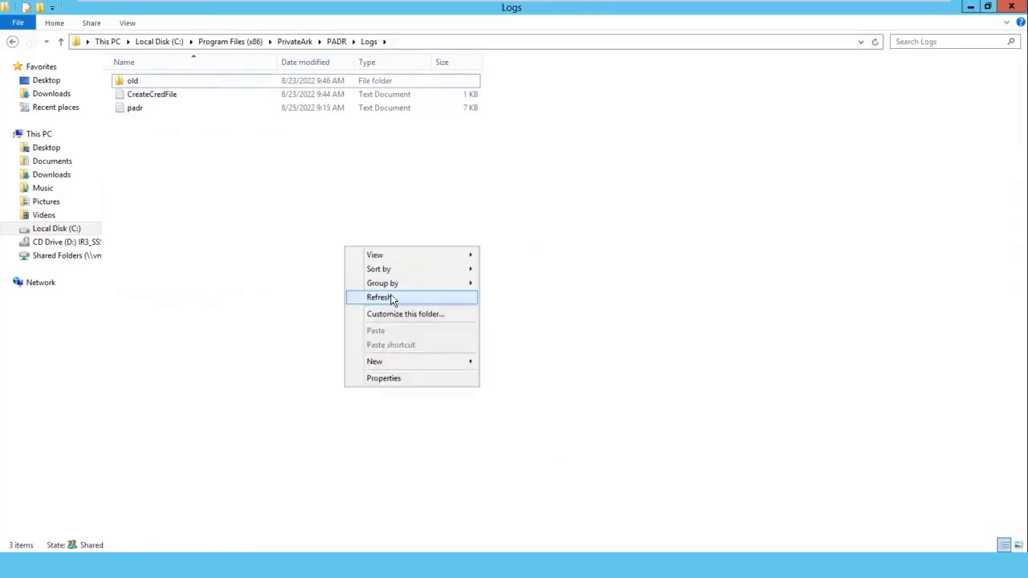
click(392, 297)
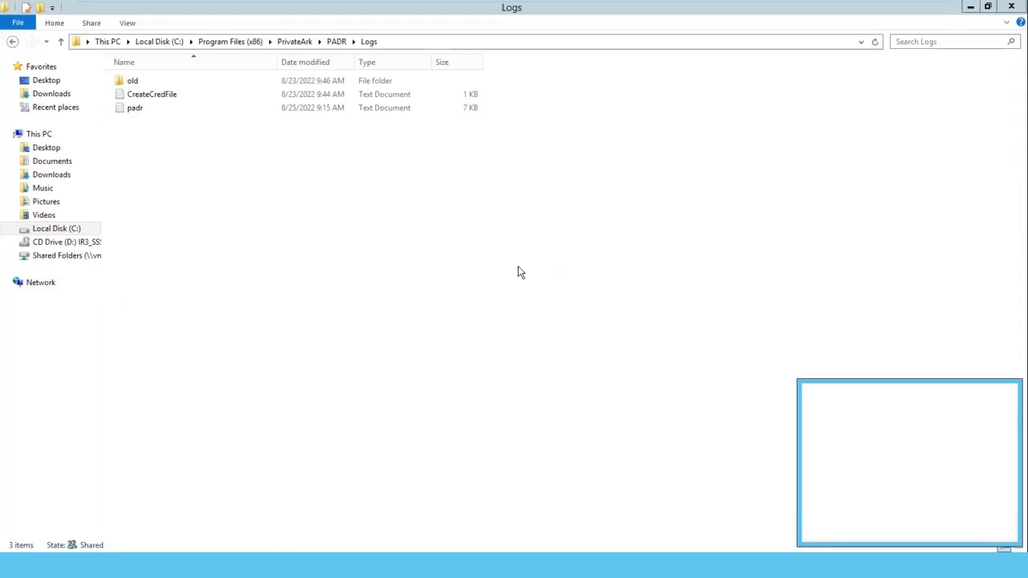
right_click(403, 239)
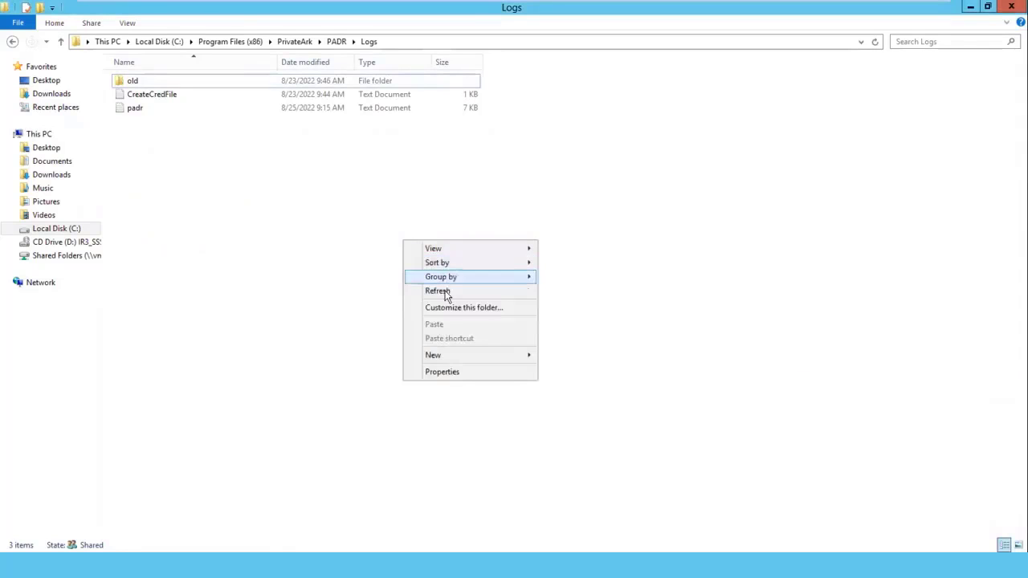
click(447, 292)
right_click(343, 239)
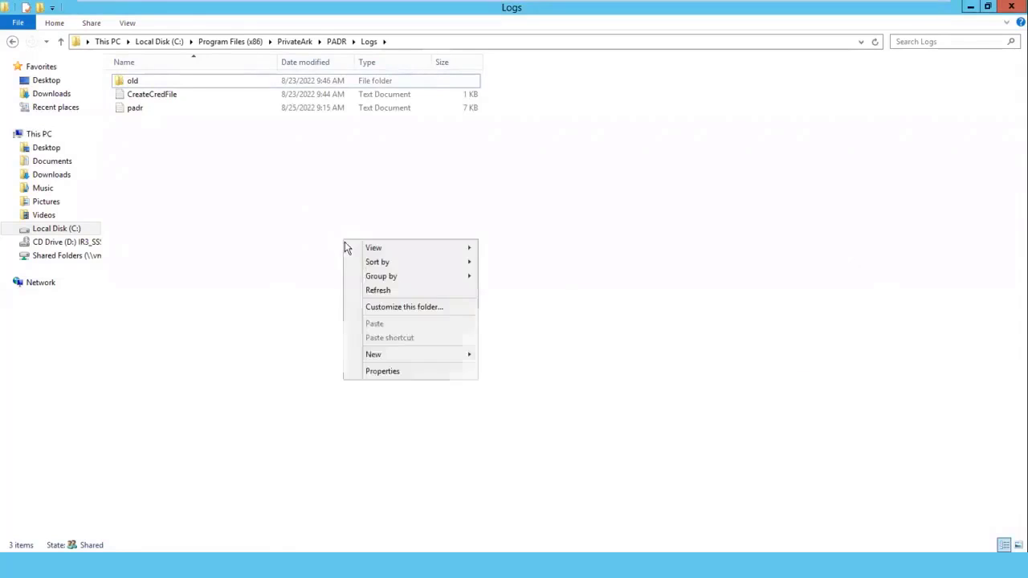
click(372, 290)
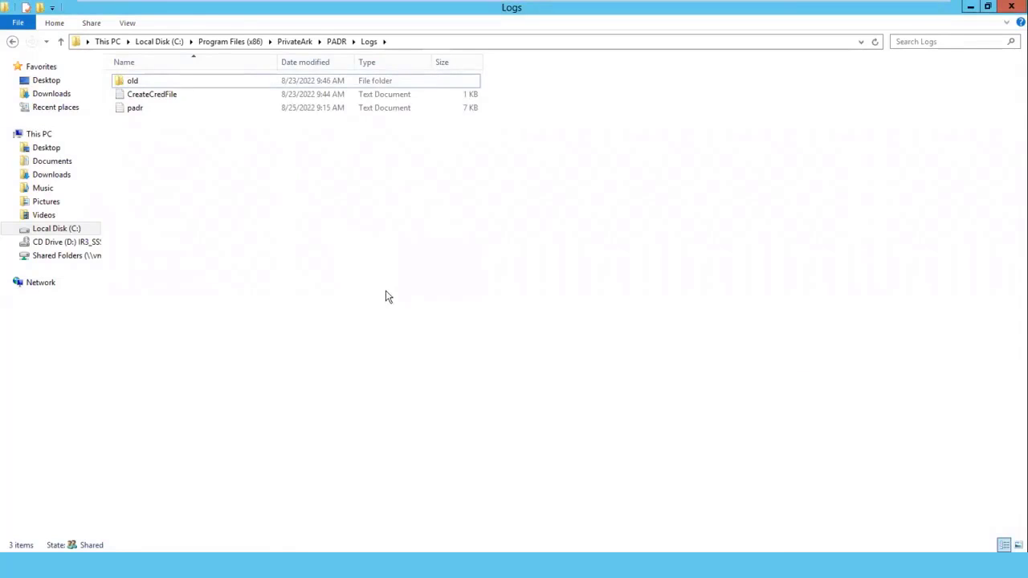
right_click(432, 203)
click(468, 256)
right_click(304, 224)
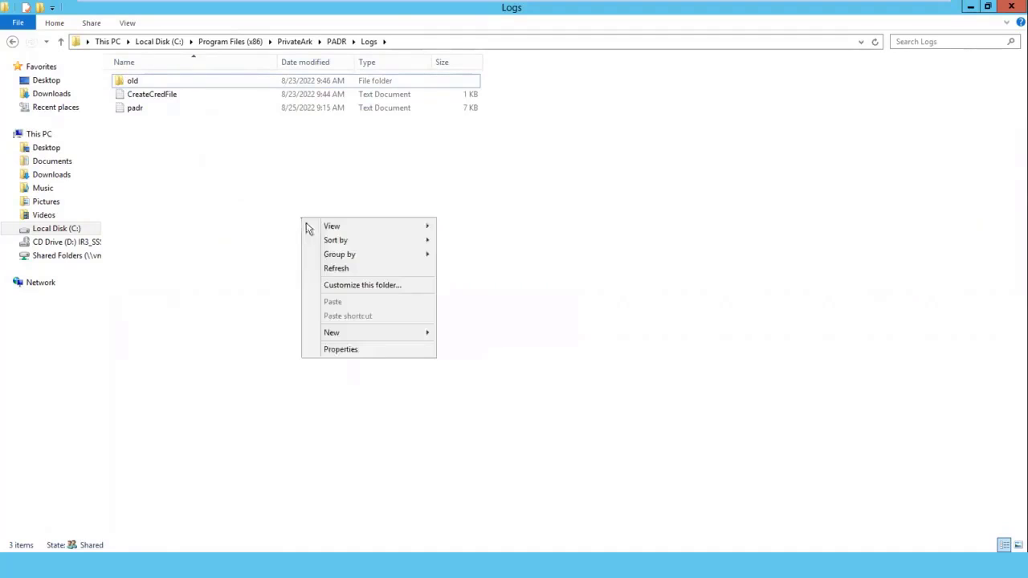
click(398, 270)
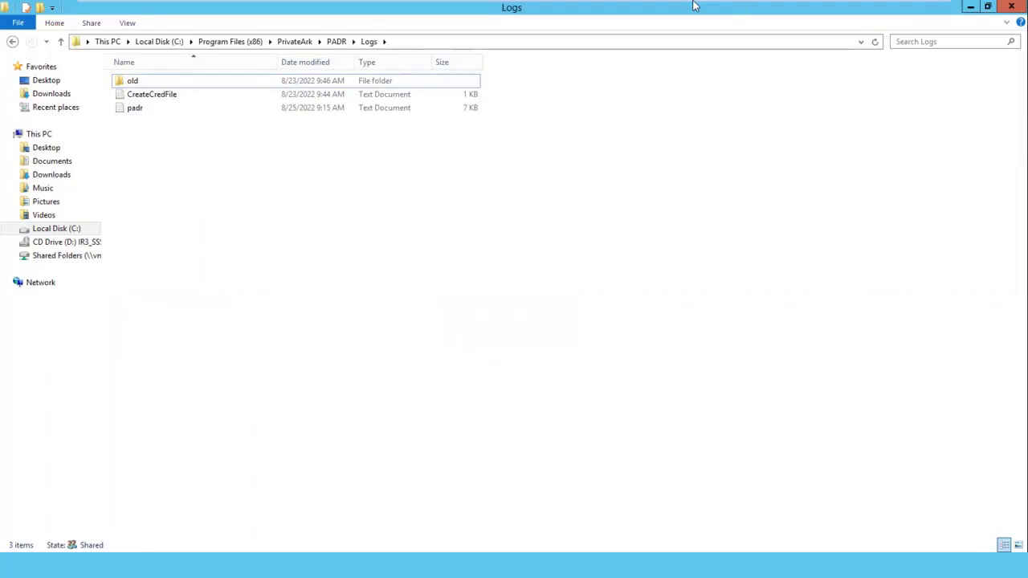
Step: Power on the CYB_Comp virtual machine and return to the DR_Vault machine
mouse_move(694, 4)
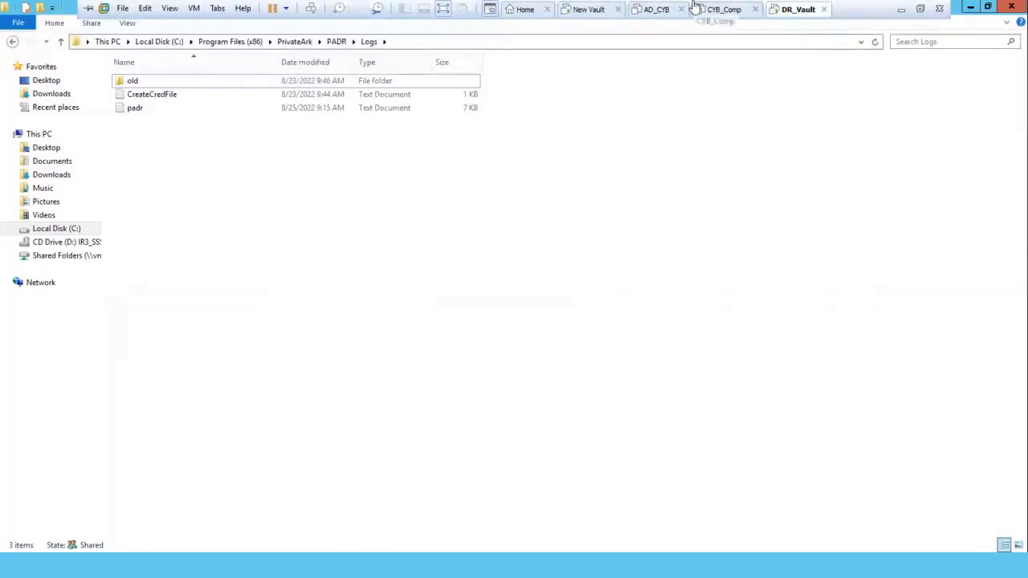
click(697, 8)
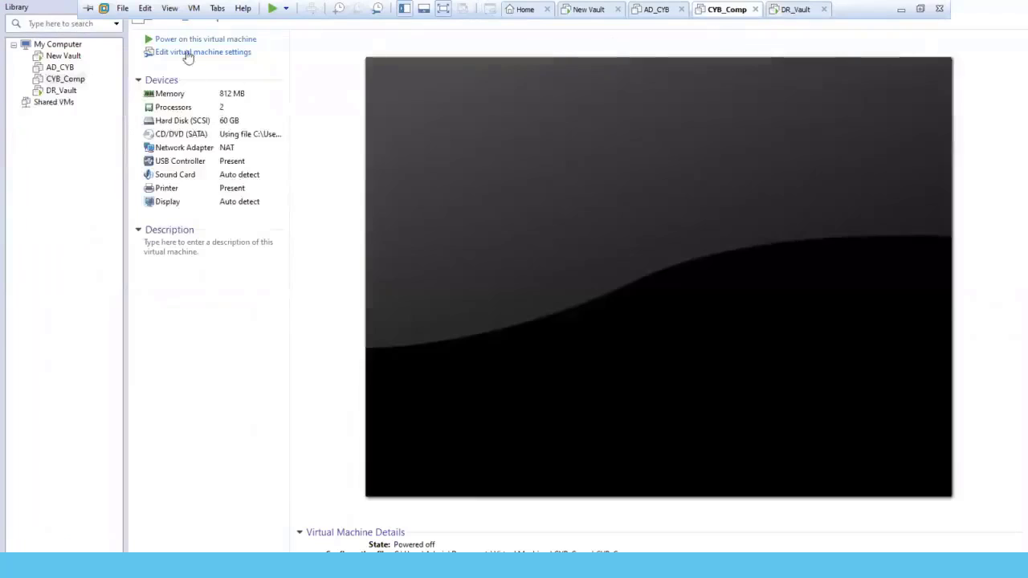
click(273, 10)
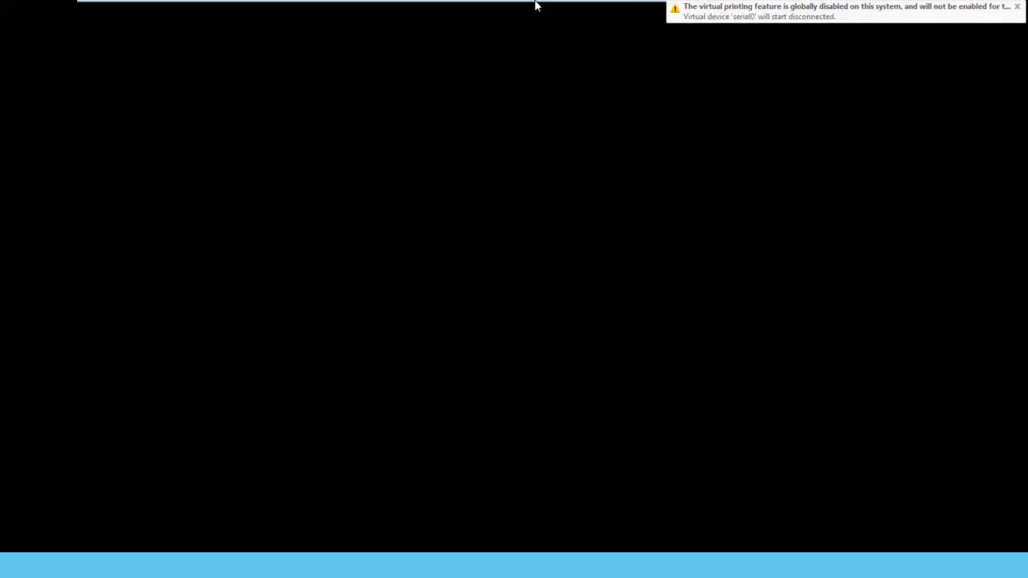
mouse_move(537, 7)
click(789, 9)
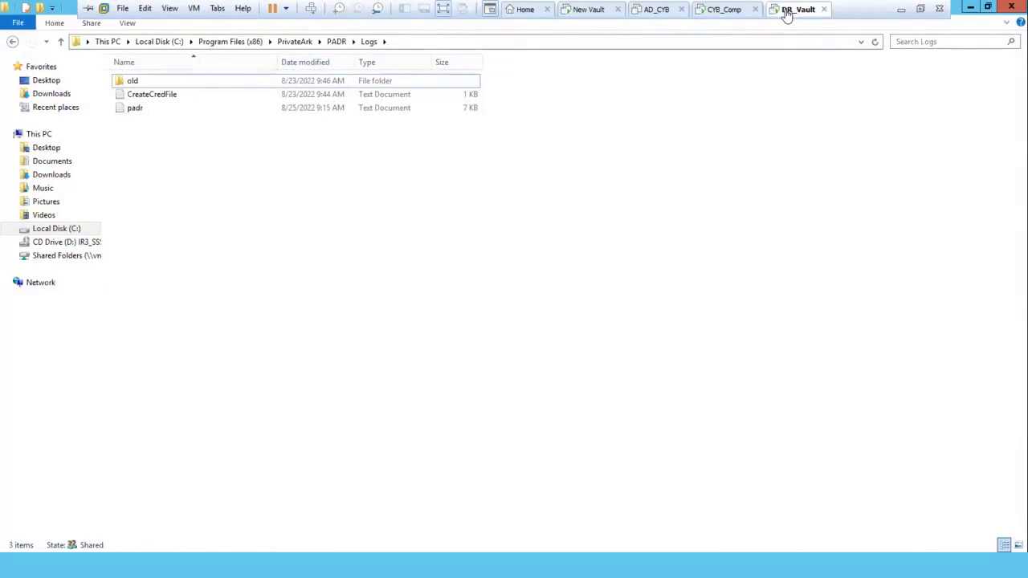
Step: Refresh the Logs folder, reopen the padr log and examine its newest entries for another replication cycle
key(XF86MonBrightnessDown)
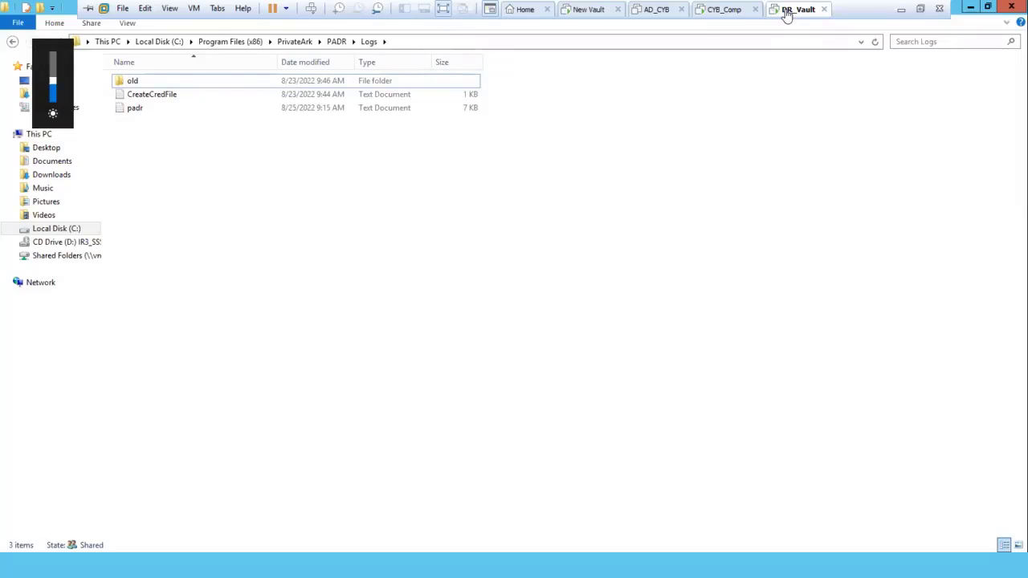
right_click(443, 213)
click(476, 265)
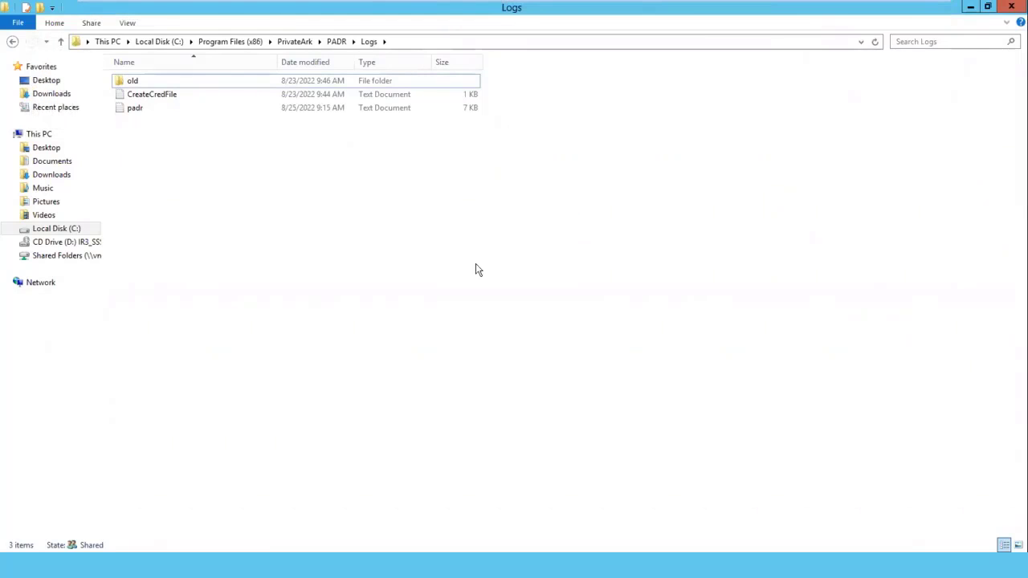
double_click(135, 107)
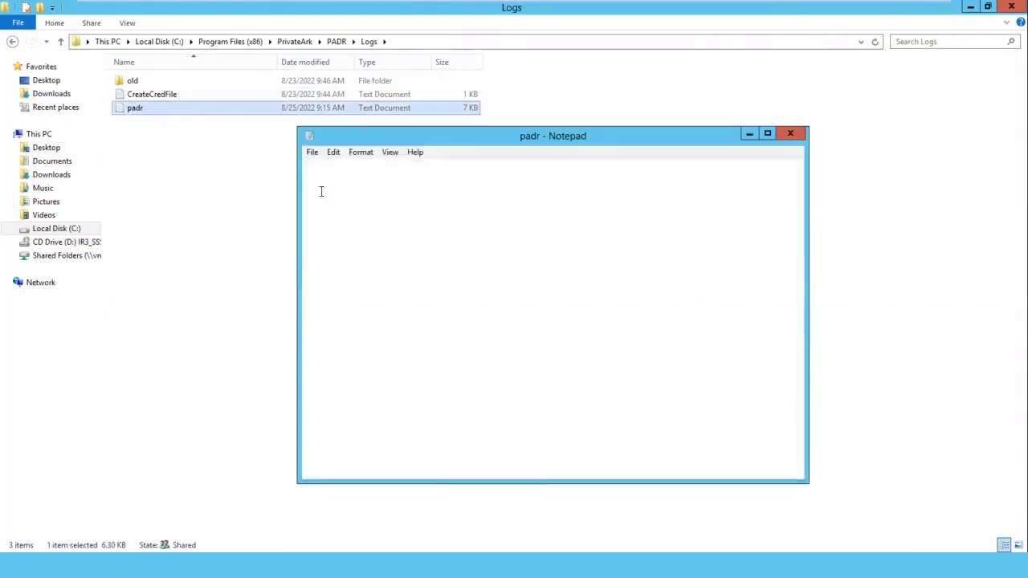
scroll(614, 239, down, 10)
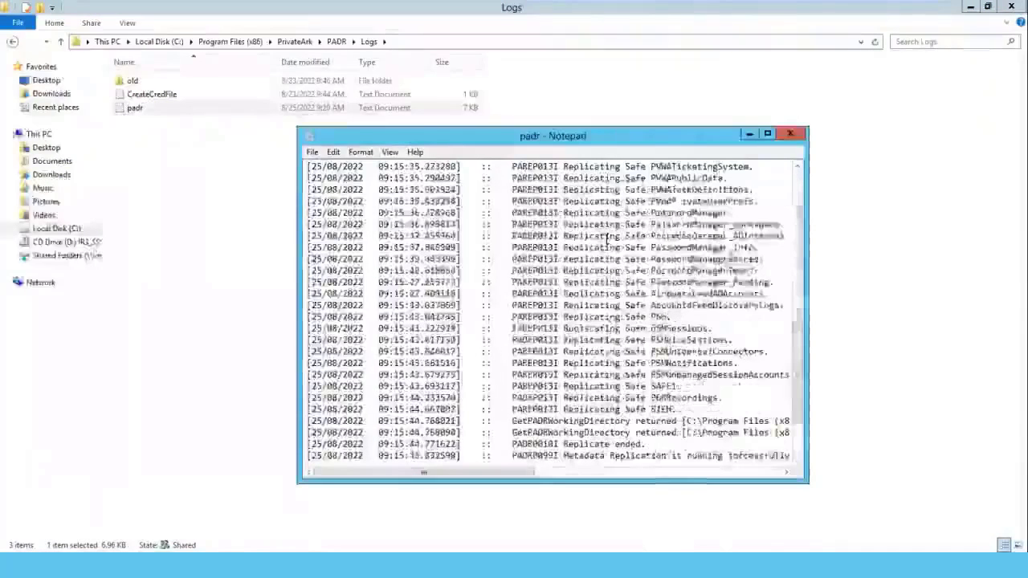
scroll(614, 239, down, 3)
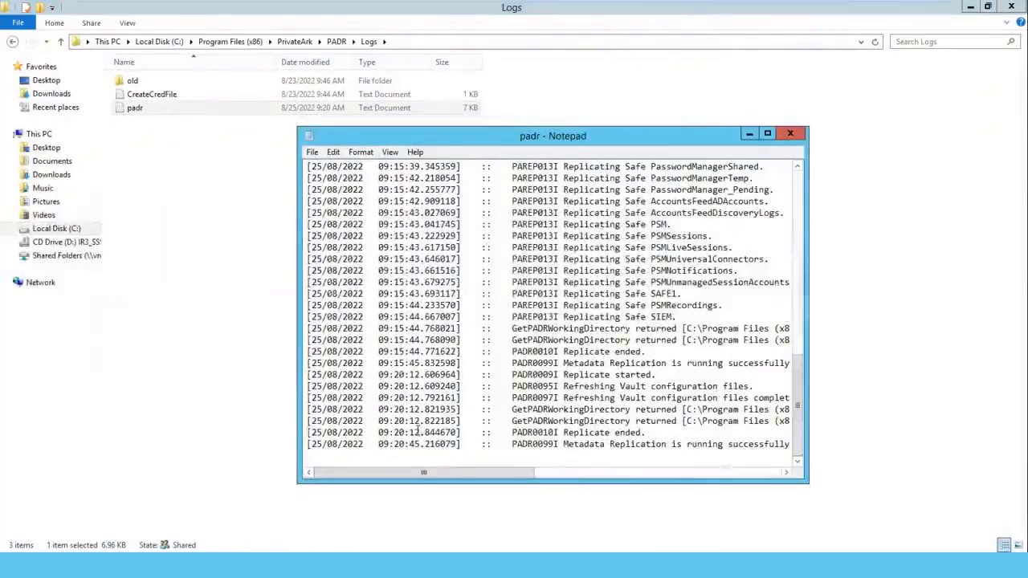